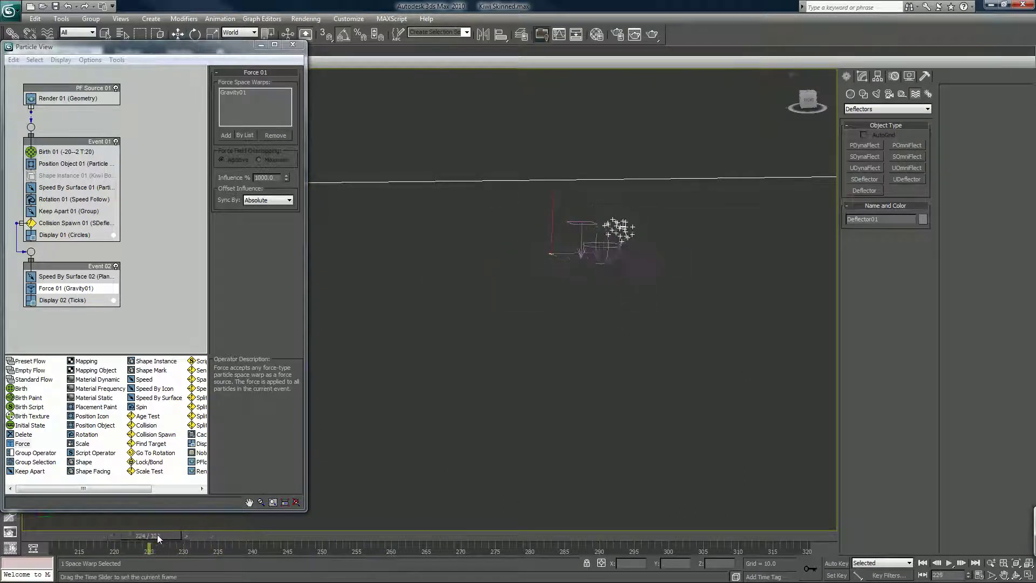
# - Examine the object properties of Plane03 in the 00 Scene Extras layer and close them without changes
pyautogui.press('w')
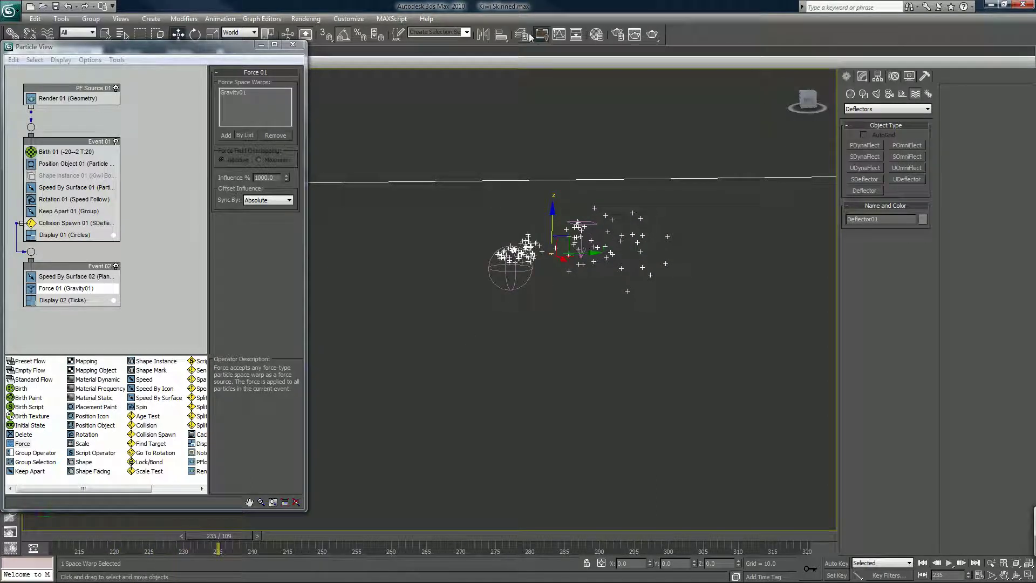
pyautogui.click(524, 34)
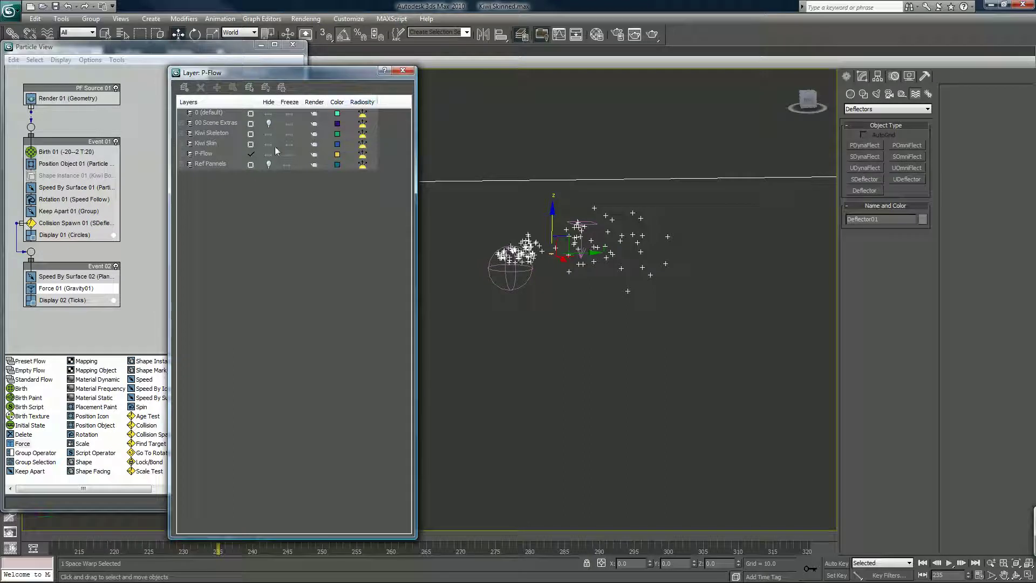
pyautogui.click(270, 123)
pyautogui.click(269, 124)
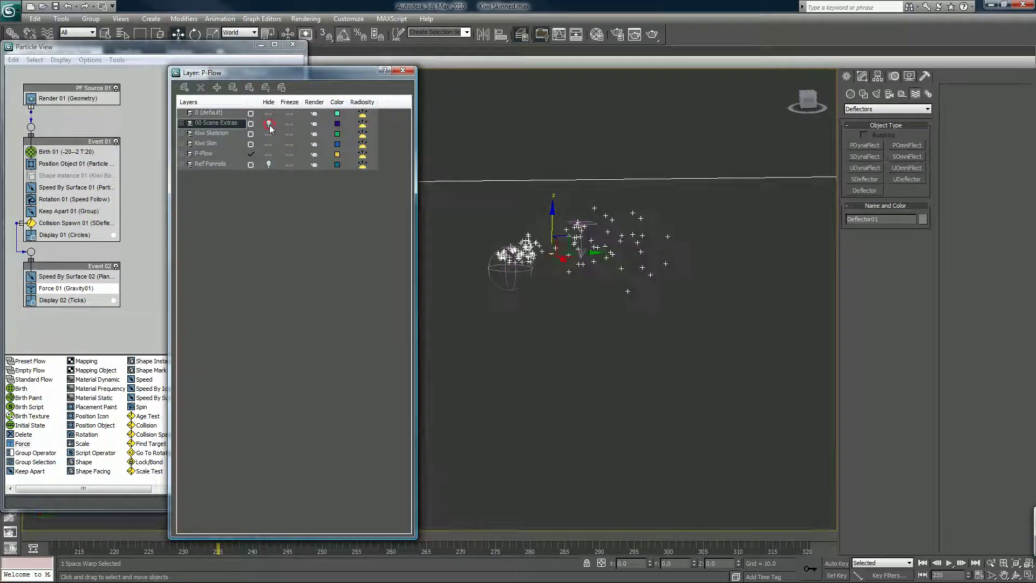
pyautogui.click(181, 123)
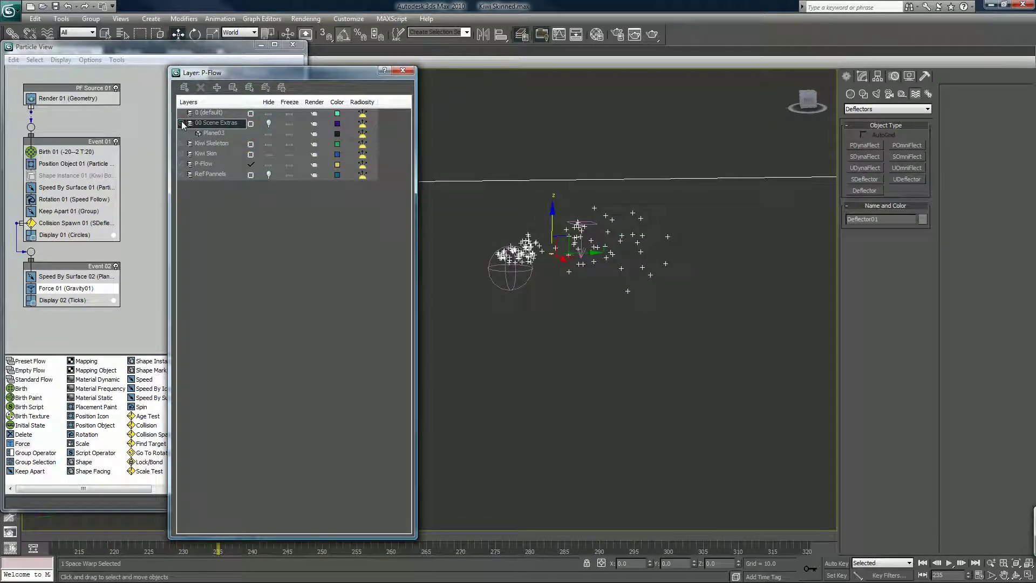
pyautogui.click(205, 135)
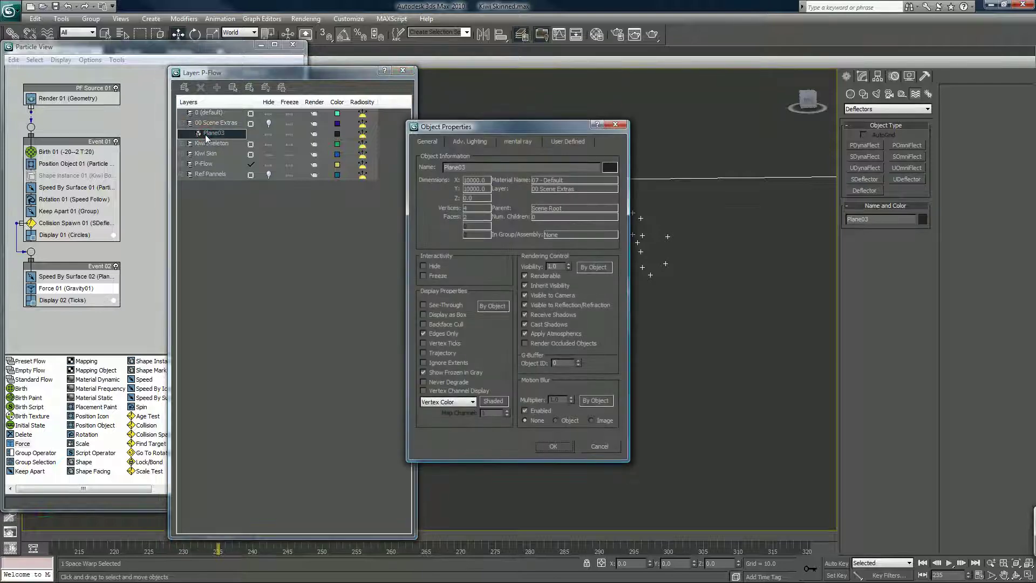
pyautogui.click(599, 447)
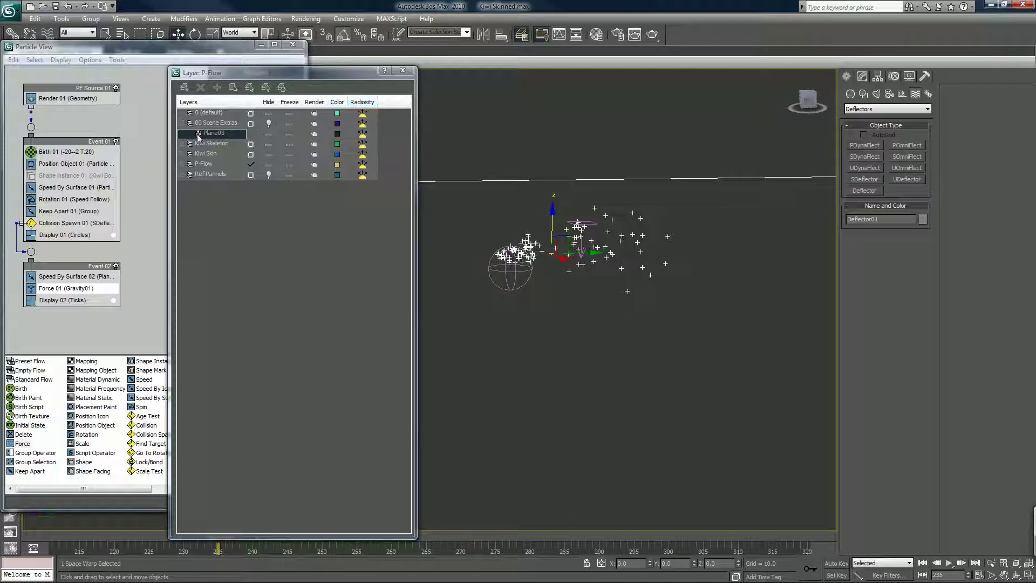
pyautogui.click(183, 124)
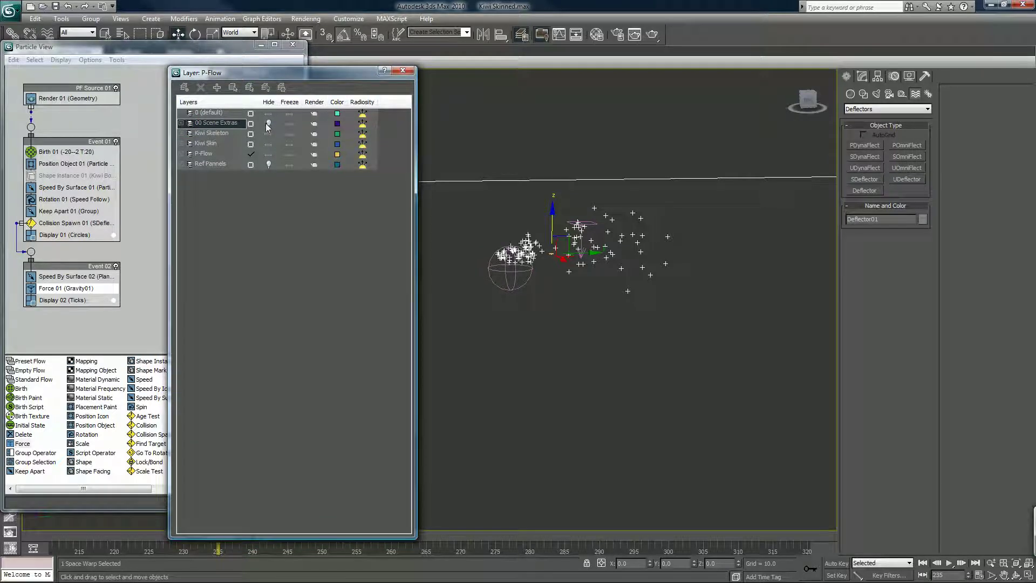
# - Unhide the 00 Scene Extras layer, hide the ground plane Plane03 individually, and close the layer manager
pyautogui.click(268, 123)
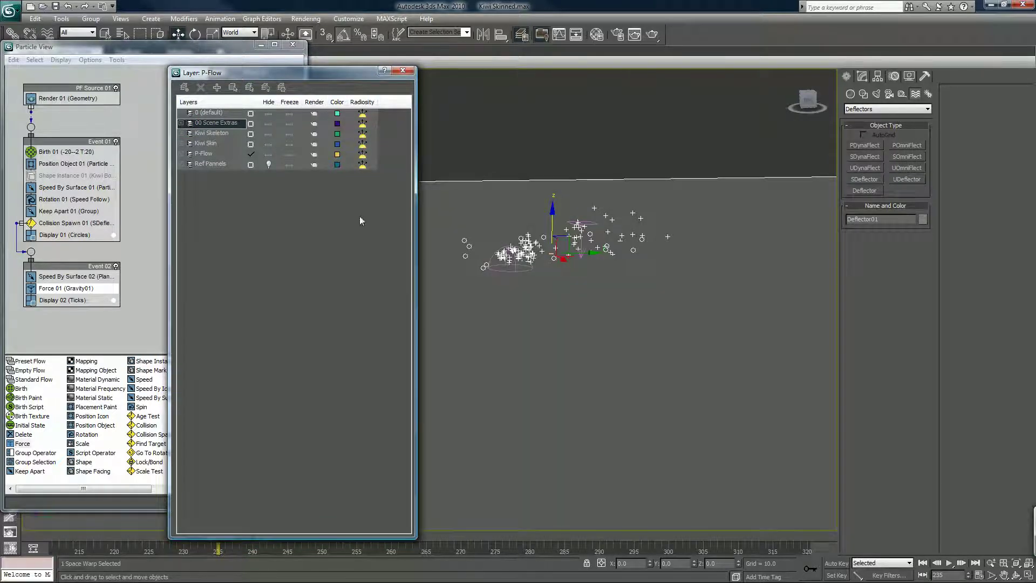
pyautogui.click(452, 217)
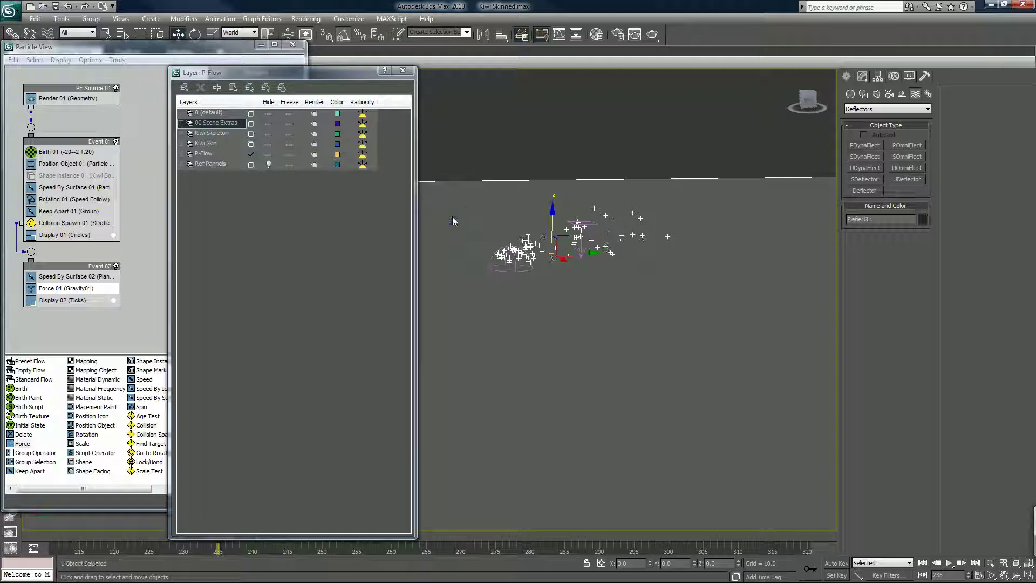
pyautogui.rightClick(450, 185)
pyautogui.click(480, 186)
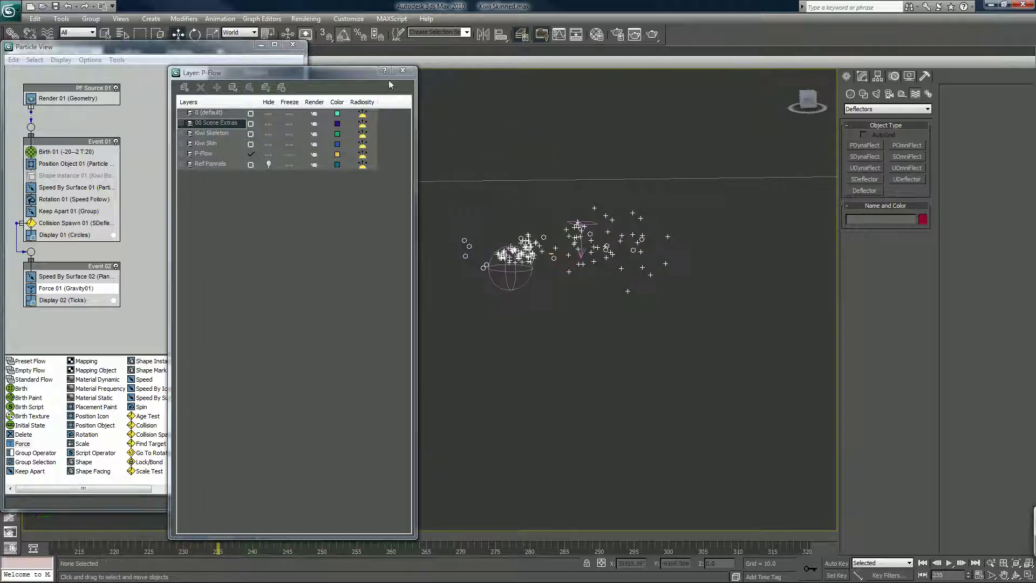
pyautogui.click(403, 72)
# - Add a Collision test below Force 01 in Event 02 and assign the ground deflector Deflector01 to it
pyautogui.moveTo(67, 537); pyautogui.dragTo(196, 513)
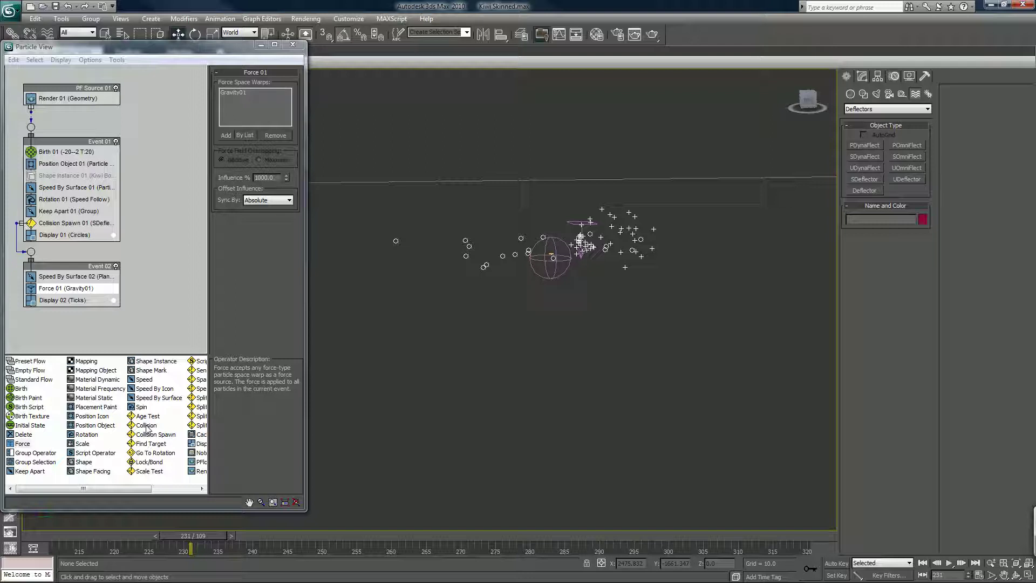
pyautogui.moveTo(147, 427); pyautogui.dragTo(45, 301)
pyautogui.click(54, 300)
pyautogui.click(226, 119)
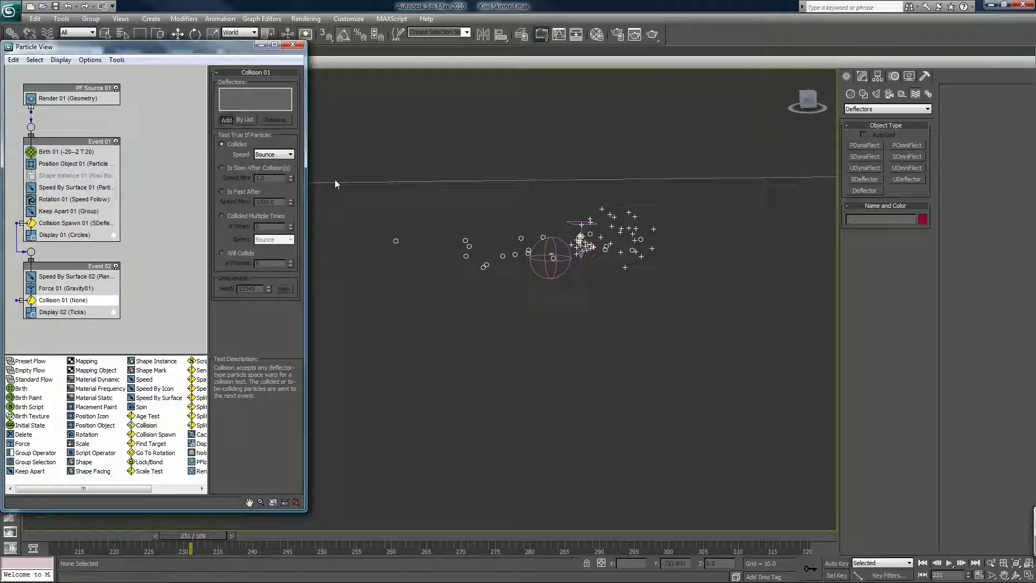
pyautogui.click(337, 183)
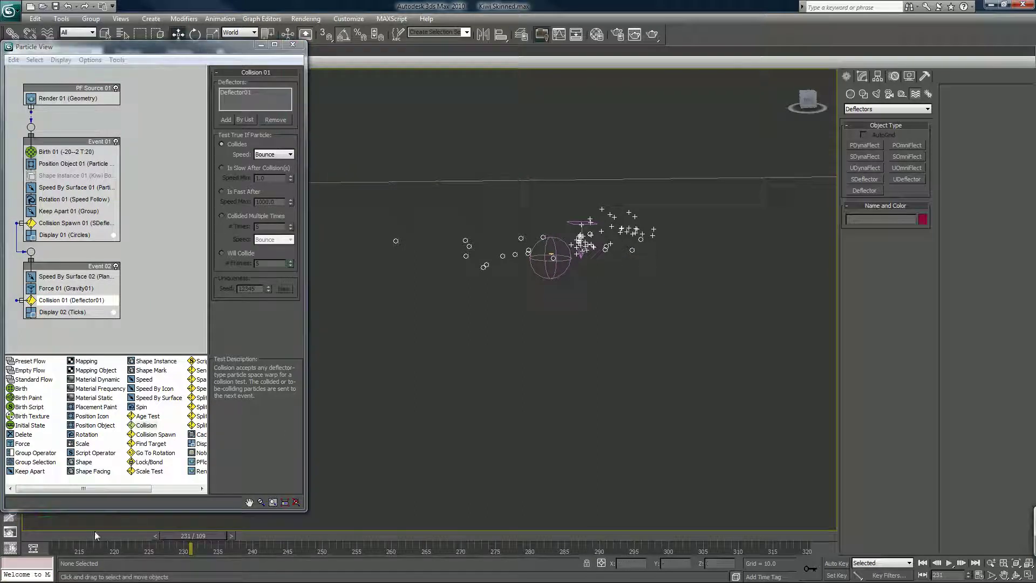
# - Preview the particles up to frame 248 and set the ground deflector's bounce Variation to 50%
pyautogui.moveTo(155, 530); pyautogui.dragTo(318, 516)
pyautogui.press('w')
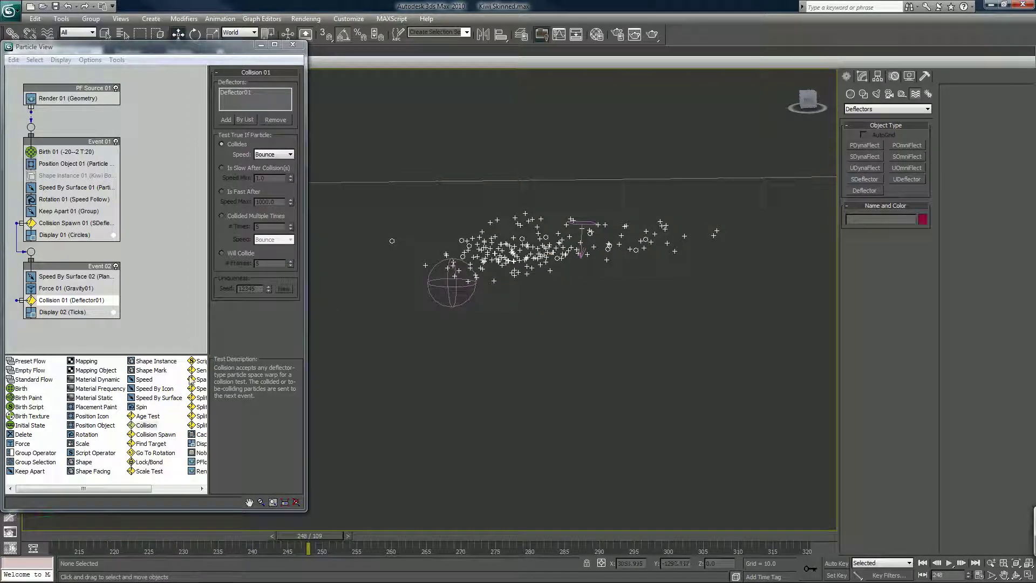
pyautogui.click(351, 184)
pyautogui.click(862, 76)
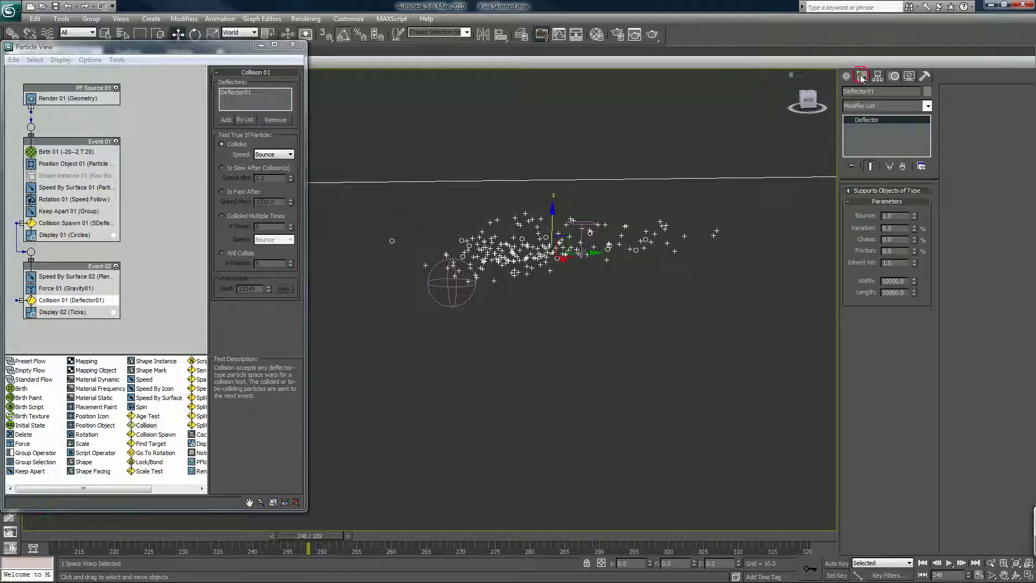
pyautogui.moveTo(671, 266); pyautogui.dragTo(621, 308, button='middle')
pyautogui.scroll(4, 649, 300)
pyautogui.scroll(-3, 610, 318)
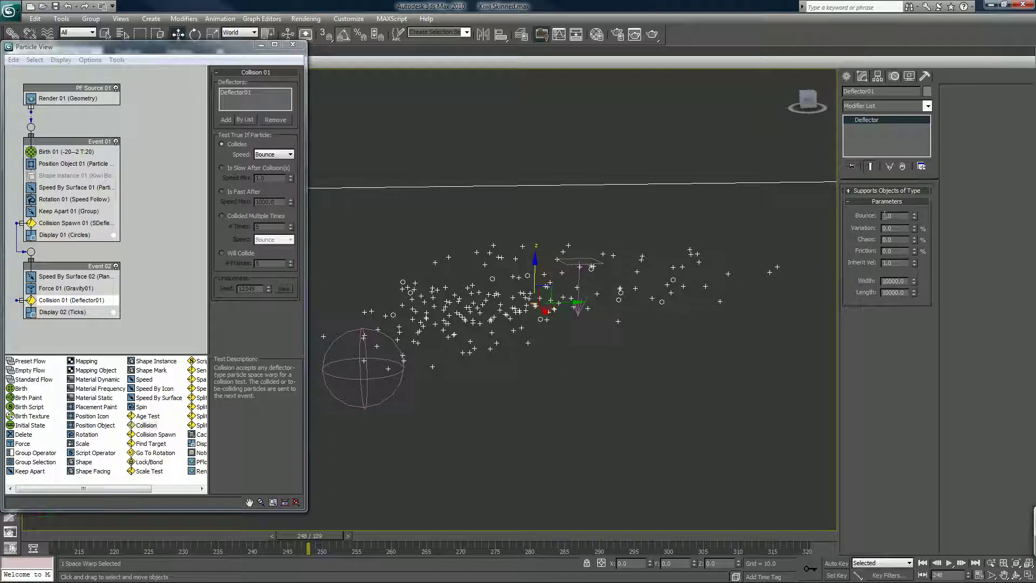
pyautogui.write('50')
pyautogui.press('Return')
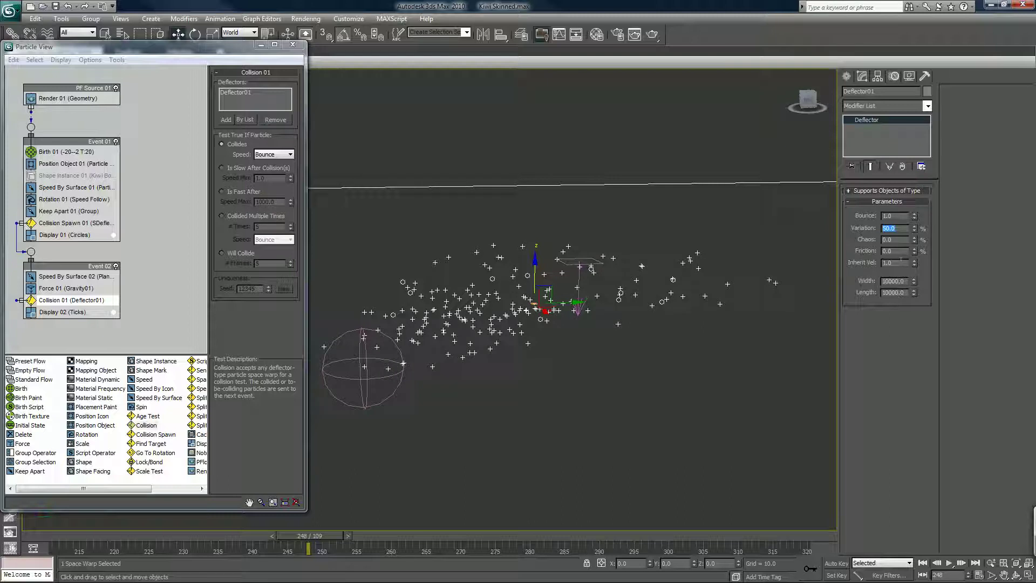
# - Set the ground deflector's Chaos to 30% and its Friction to 20%
pyautogui.doubleClick(907, 240)
pyautogui.write('30')
pyautogui.press('Return')
pyautogui.press('Tab')
pyautogui.press('Tab')
pyautogui.press('Tab')
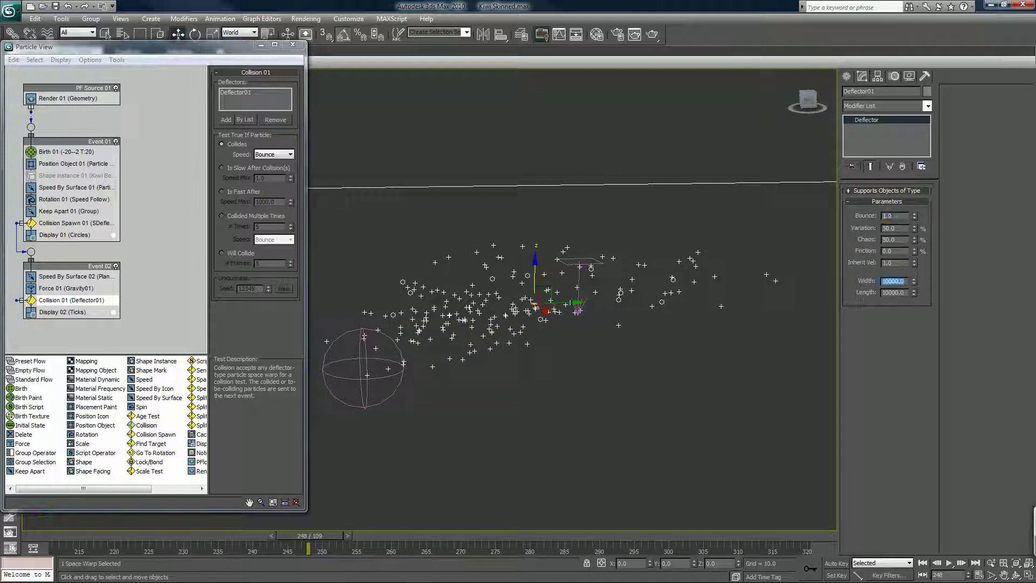
pyautogui.doubleClick(888, 250)
pyautogui.write('20')
pyautogui.press('Return')
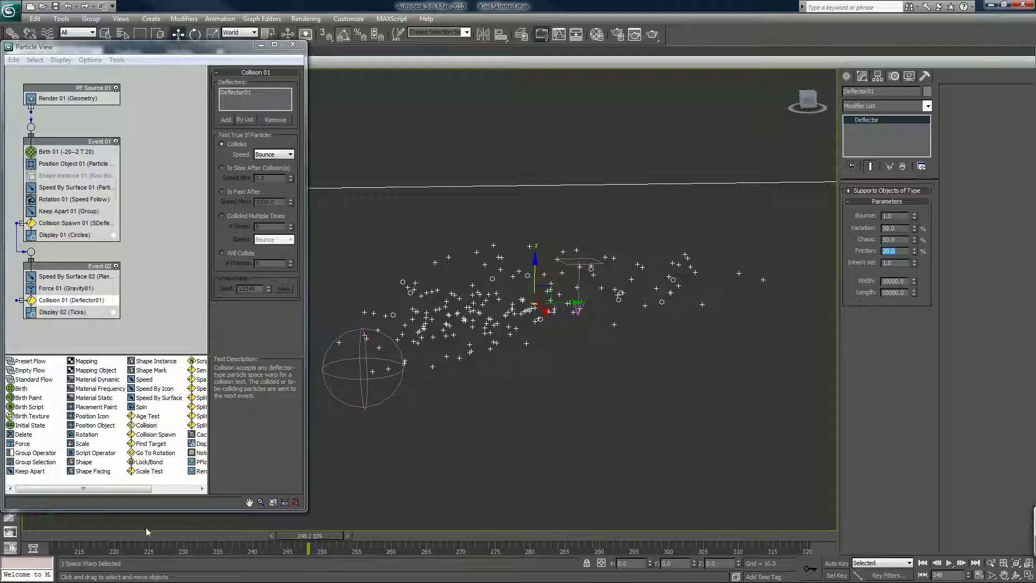
# - Raise the speed of Speed By Surface 02 in Event 02 to 1170 and set its Variation to 500
pyautogui.moveTo(138, 533); pyautogui.dragTo(258, 522)
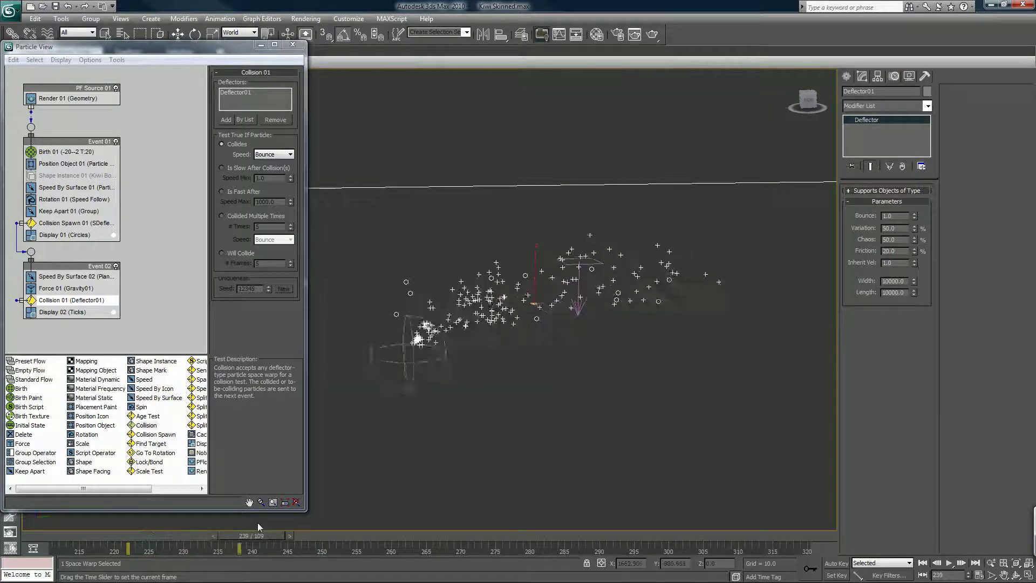
pyautogui.press('w')
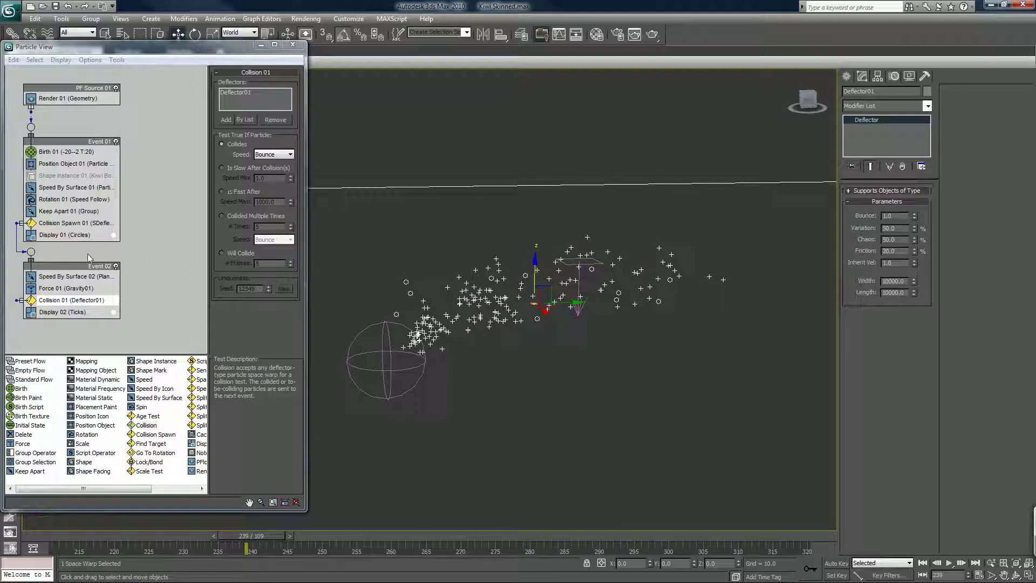
pyautogui.click(67, 275)
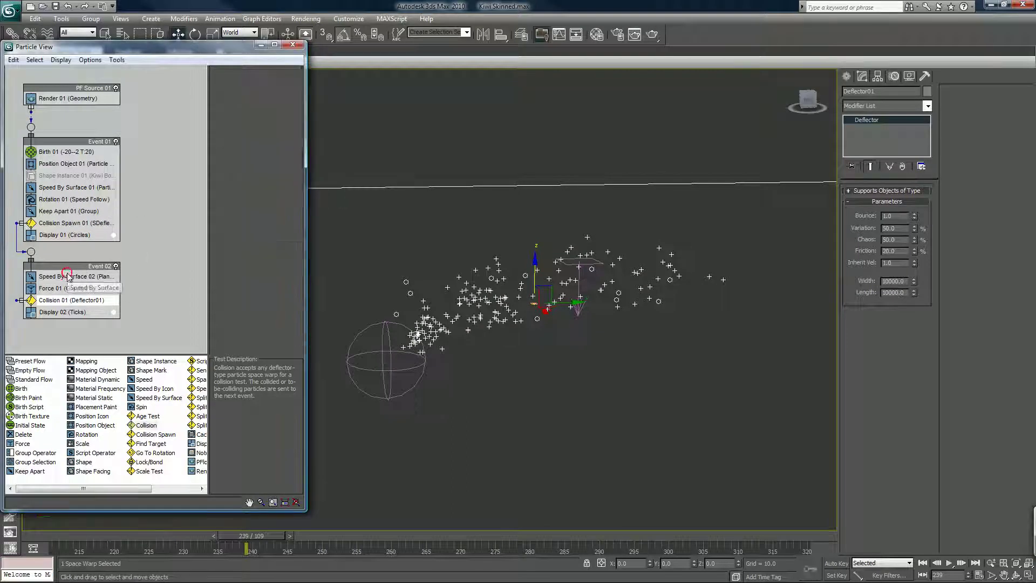
pyautogui.moveTo(290, 102); pyautogui.dragTo(292, 36)
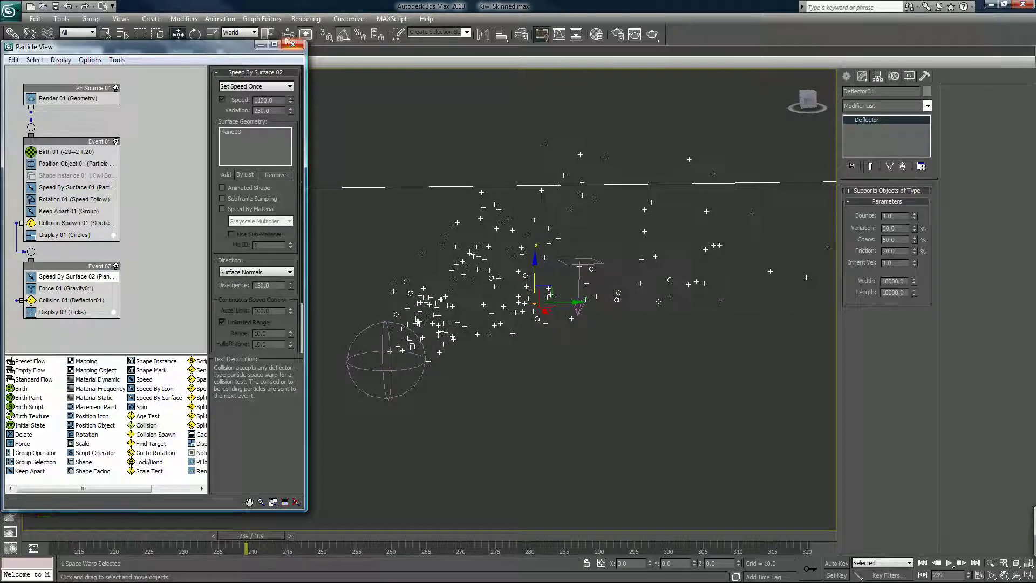
pyautogui.doubleClick(275, 109)
pyautogui.write('500')
pyautogui.press('Return')
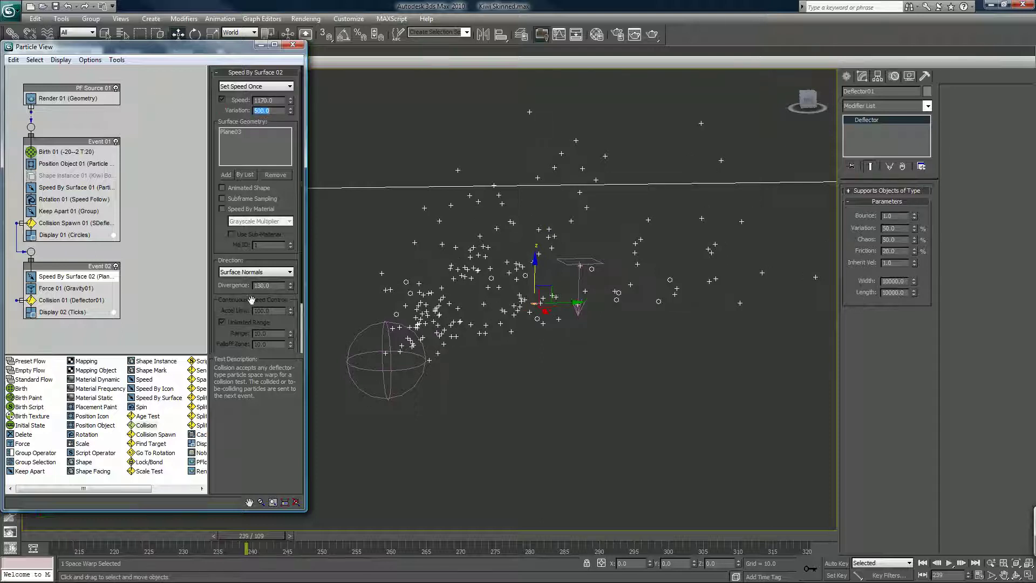
# - Preview the particles up to frame 299 and set the speed of Speed By Surface 02 to 1000
pyautogui.scroll(-4, 434, 296)
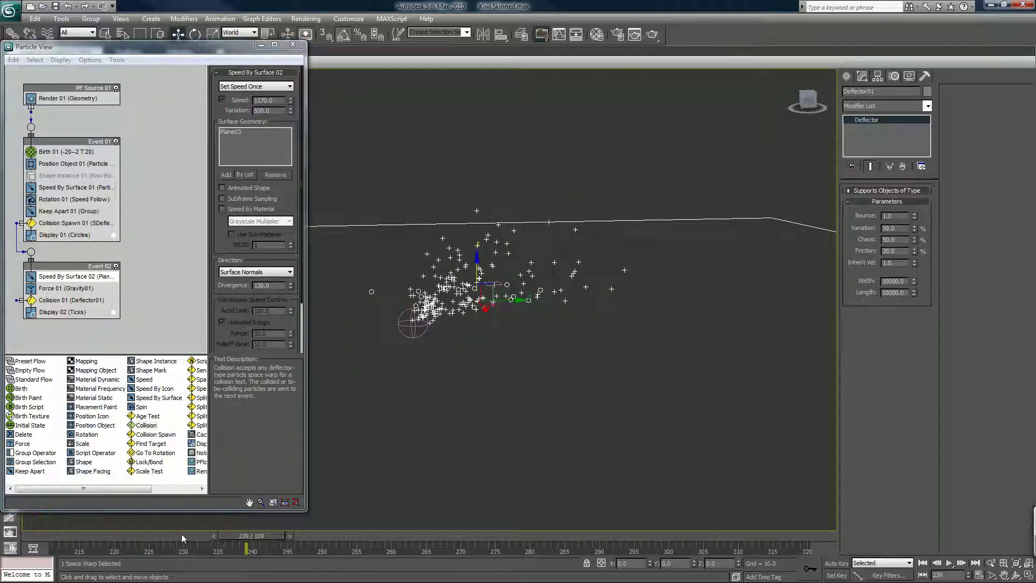
pyautogui.moveTo(126, 538); pyautogui.dragTo(656, 471)
pyautogui.press('w')
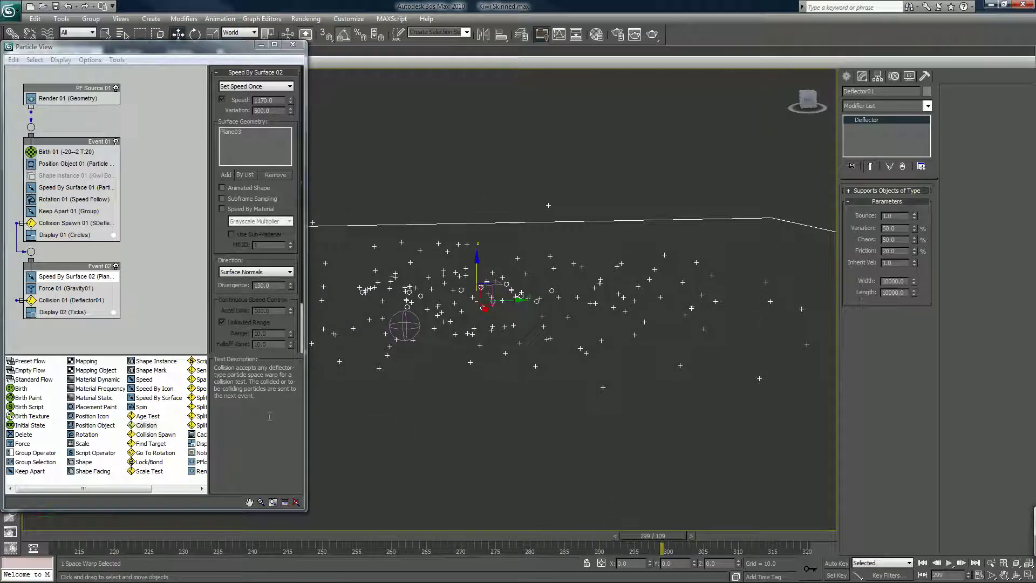
pyautogui.click(154, 93)
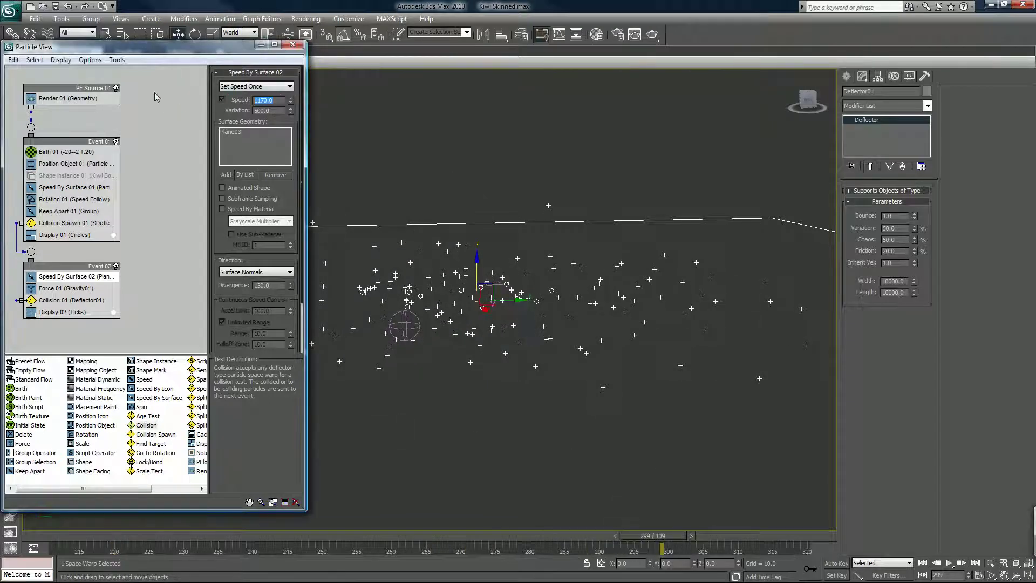
pyautogui.write('100')
pyautogui.press('Return')
pyautogui.write('1000')
pyautogui.press('Return')
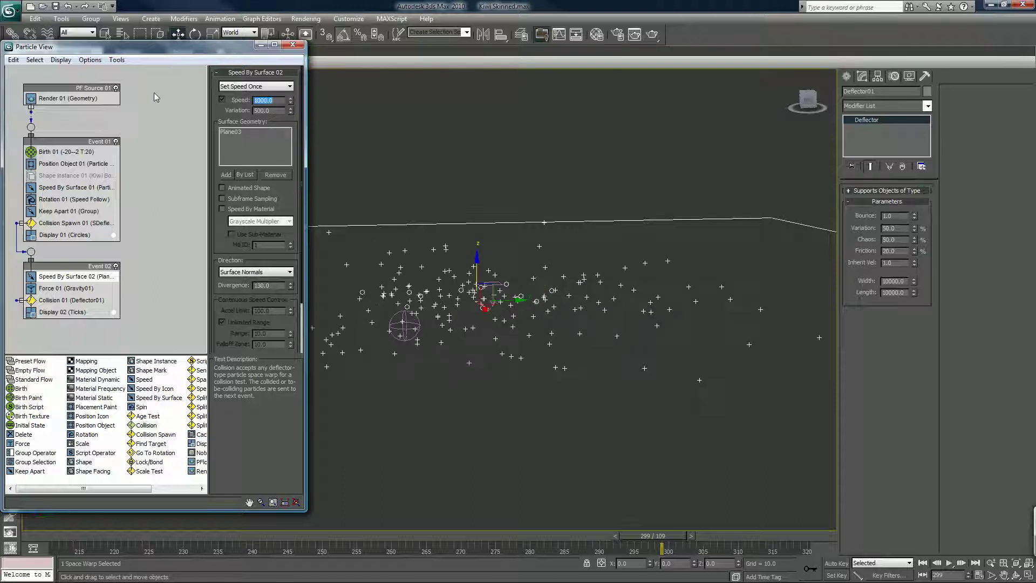
# - Review the particle burst around frame 243 and add a Spawn test at the start of Event 02
pyautogui.moveTo(124, 535); pyautogui.dragTo(341, 499)
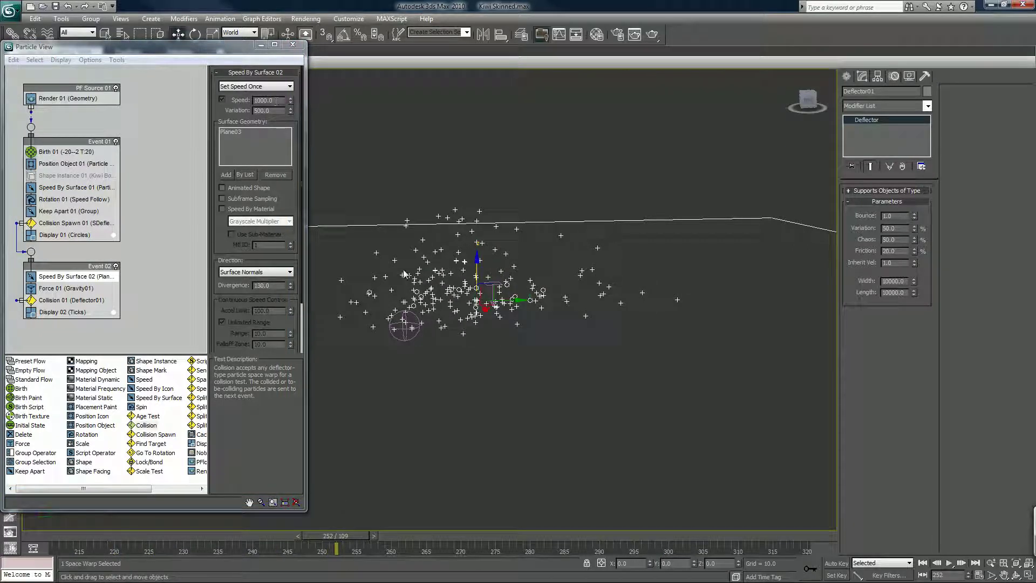
pyautogui.scroll(4, 423, 330)
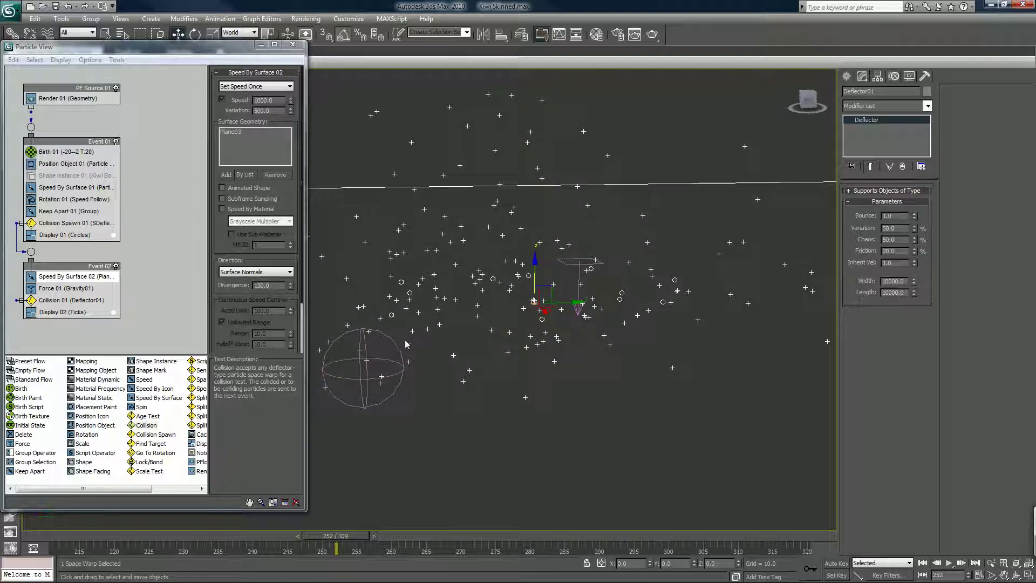
pyautogui.moveTo(75, 532); pyautogui.dragTo(280, 504)
pyautogui.press('w')
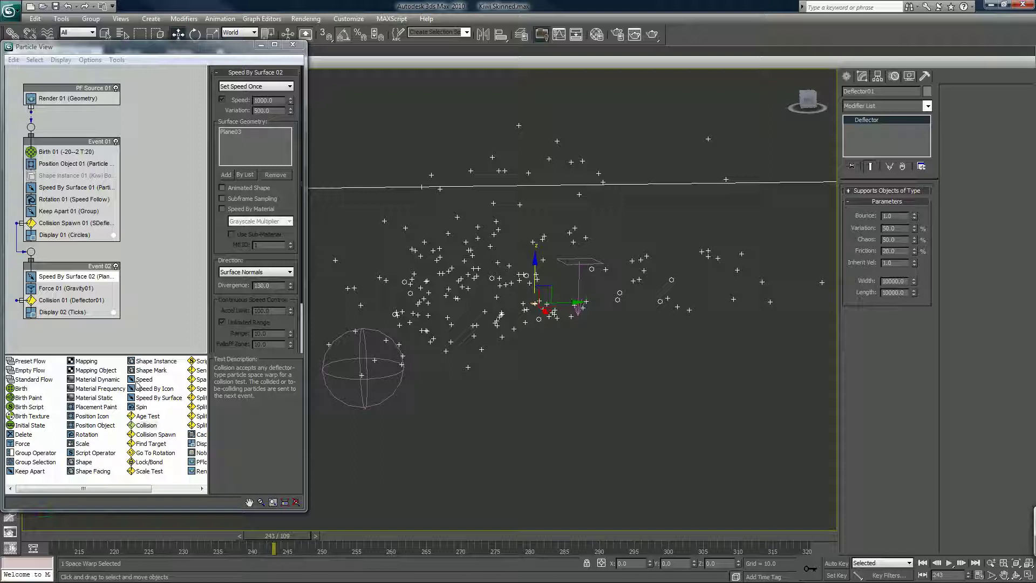
pyautogui.click(146, 425)
pyautogui.scroll(-2, 136, 386)
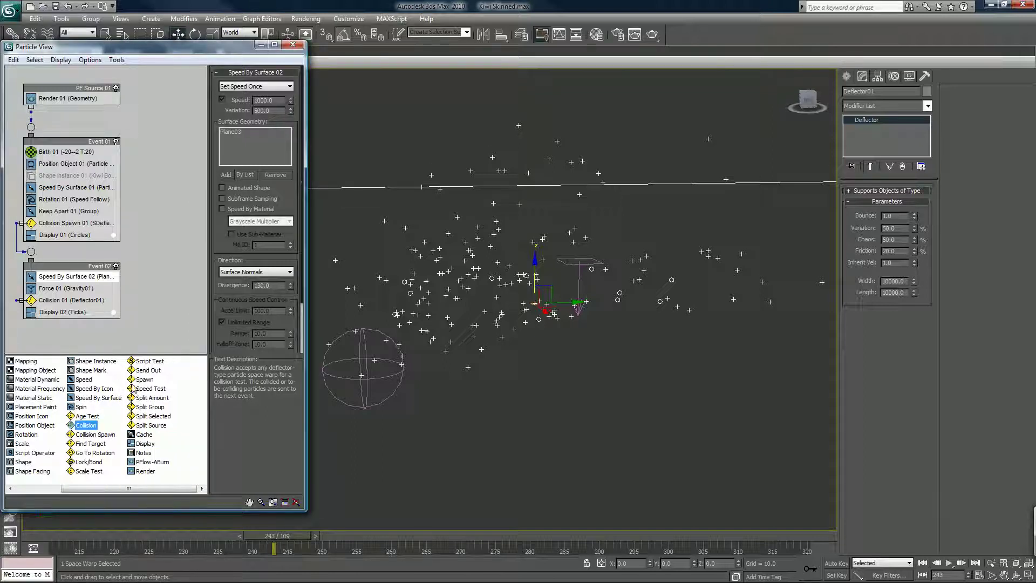
pyautogui.moveTo(144, 379); pyautogui.dragTo(84, 273)
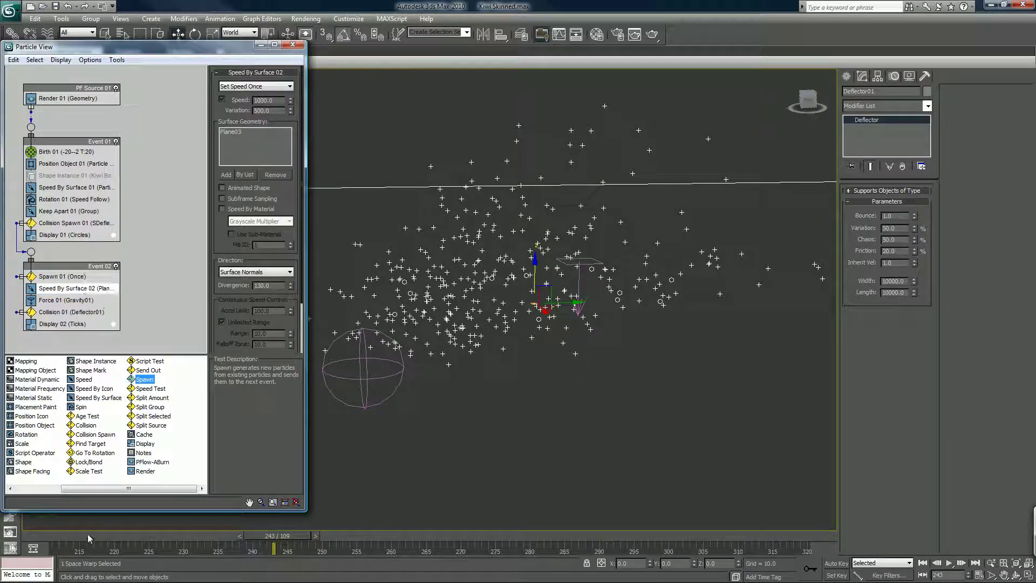
# - Set Spawn 01 to 25% Spawnable and switch its spawn rate to By Travel Distance
pyautogui.click(88, 539)
pyautogui.click(64, 277)
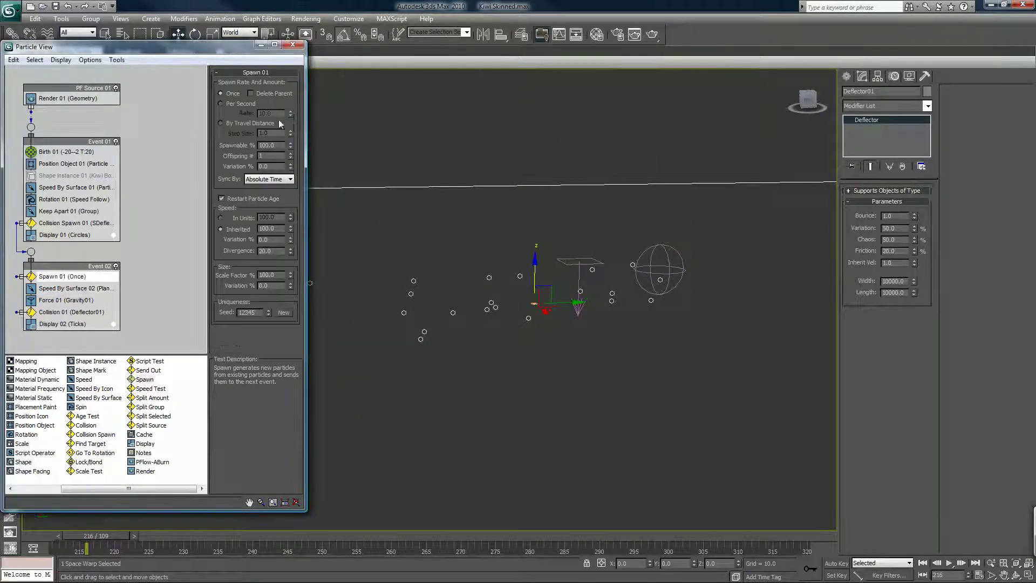
pyautogui.moveTo(282, 144); pyautogui.dragTo(230, 143)
pyautogui.write('25')
pyautogui.press('Return')
pyautogui.click(220, 123)
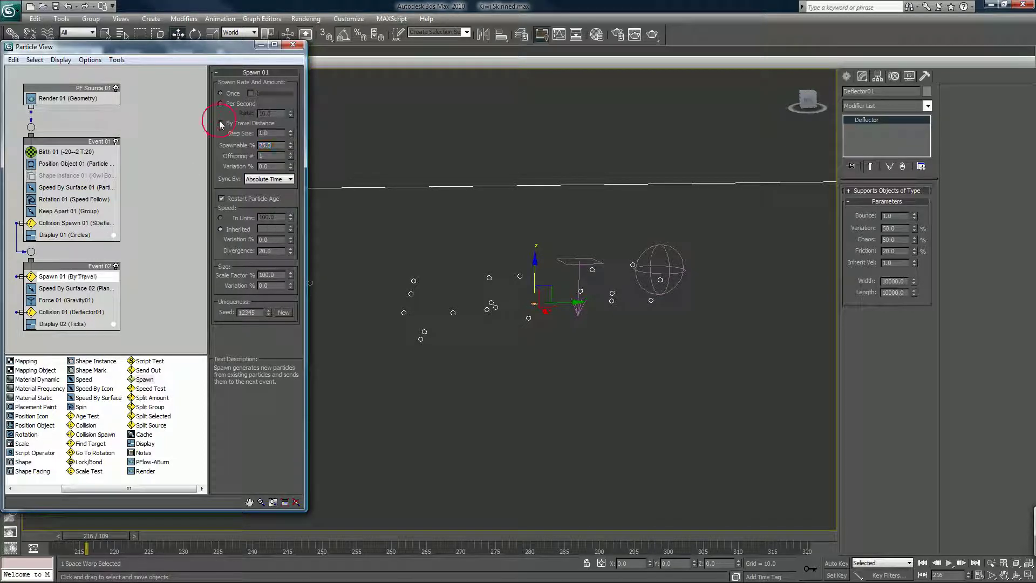
# - Create a new event with a Delete operator below Event 02 and wire the Spawn 01 test to it
pyautogui.moveTo(90, 258); pyautogui.dragTo(151, 207, button='middle')
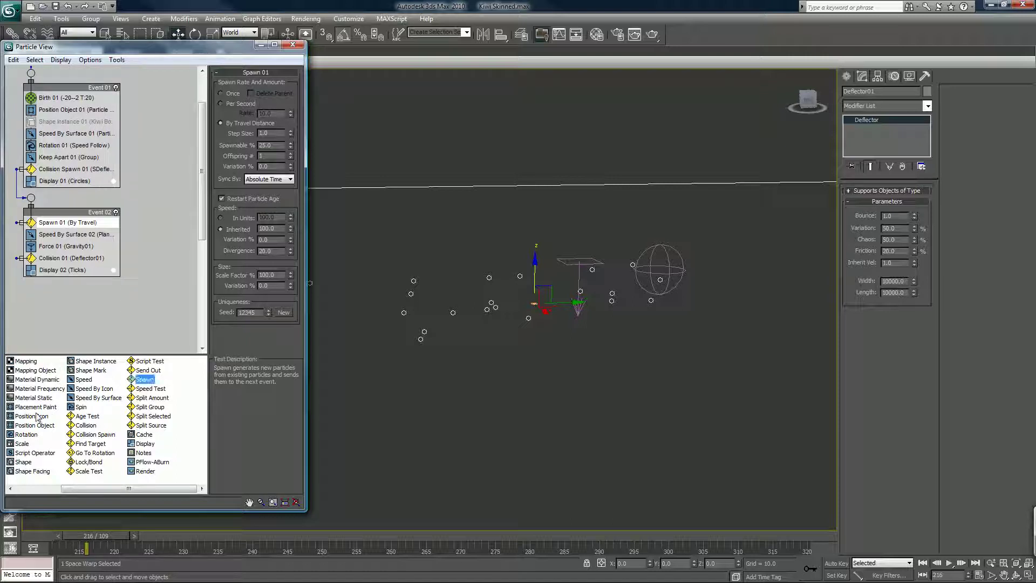
pyautogui.scroll(1, 36, 417)
pyautogui.moveTo(9, 438); pyautogui.dragTo(54, 324)
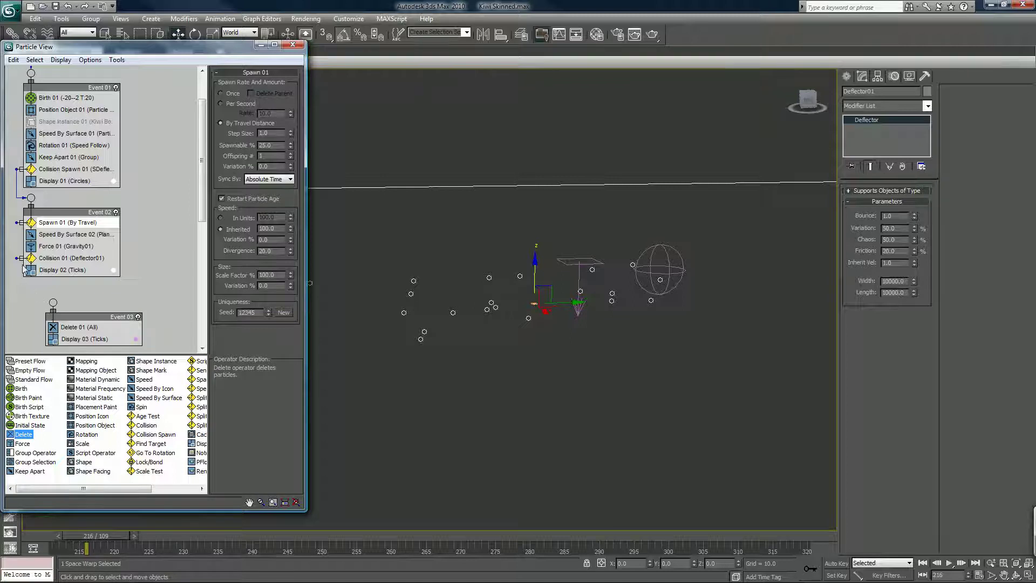
pyautogui.moveTo(21, 223); pyautogui.dragTo(53, 302)
# - Set Delete 01 to remove particles By Particle Age with a Life Span of 20
pyautogui.click(78, 327)
pyautogui.click(222, 114)
pyautogui.doubleClick(275, 125)
pyautogui.write('20')
pyautogui.press('Tab')
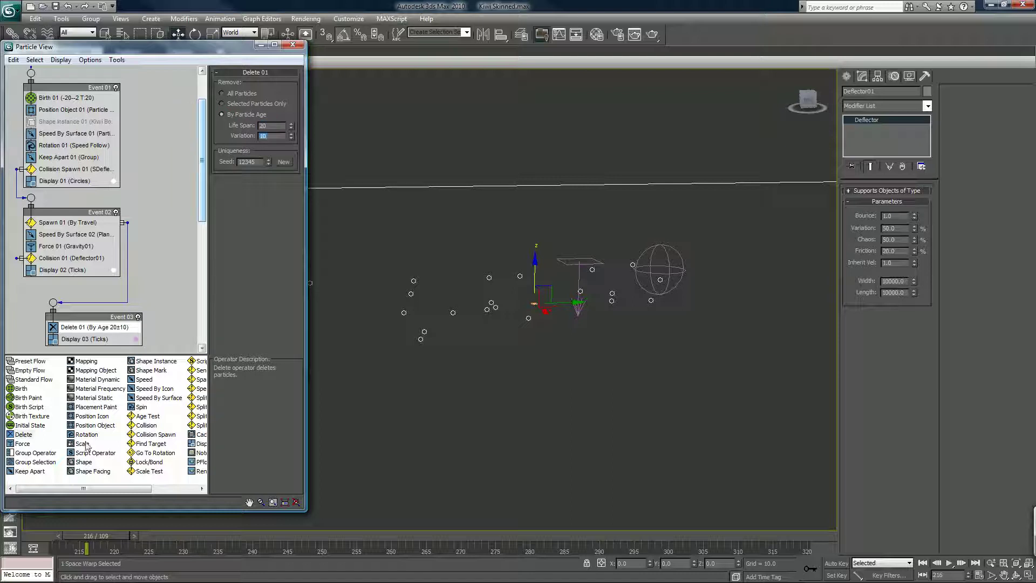
# - Preview the trails around frame 224, then set Spawn 01's inherited speed to 0 and its Step Size to 10
pyautogui.moveTo(85, 541); pyautogui.dragTo(147, 540)
pyautogui.press('w')
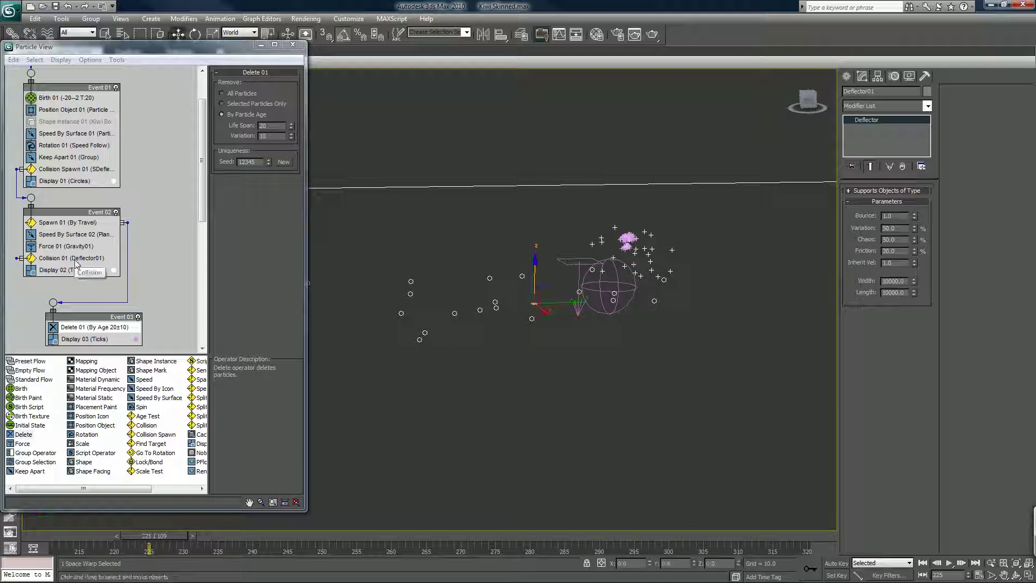
pyautogui.moveTo(101, 539); pyautogui.dragTo(157, 532)
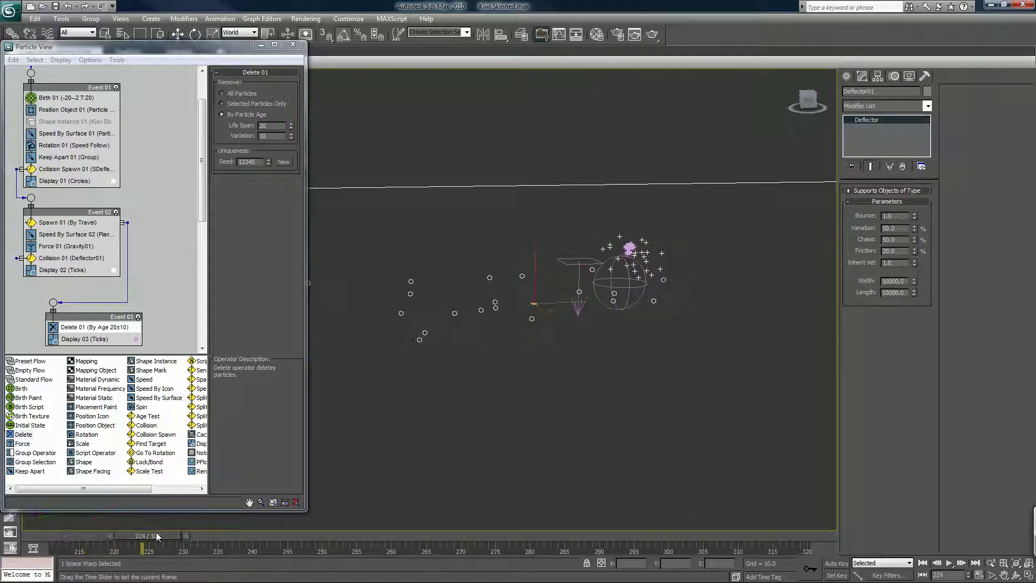
pyautogui.click(86, 222)
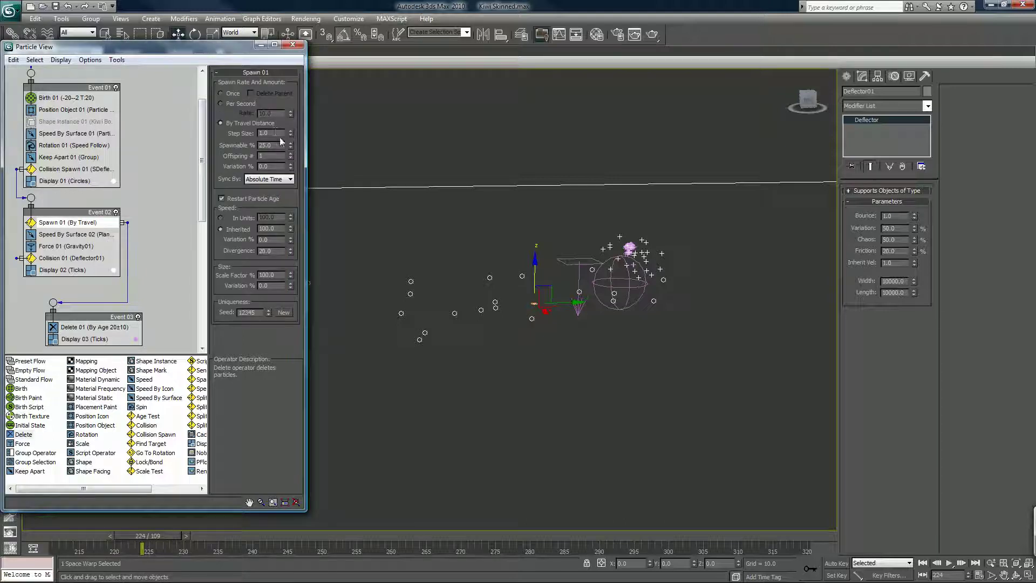
pyautogui.rightClick(290, 231)
pyautogui.write('10')
pyautogui.press('Return')
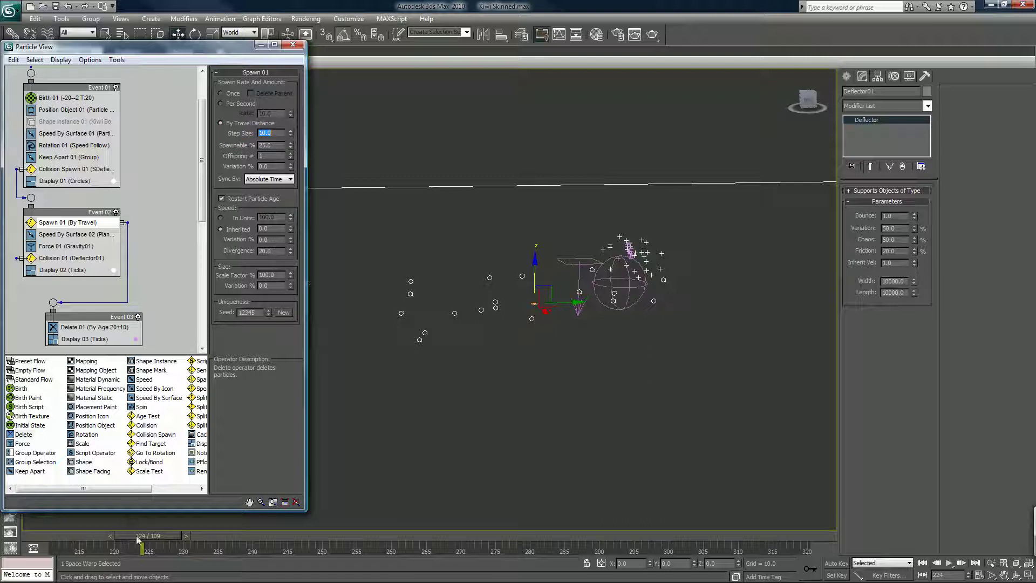
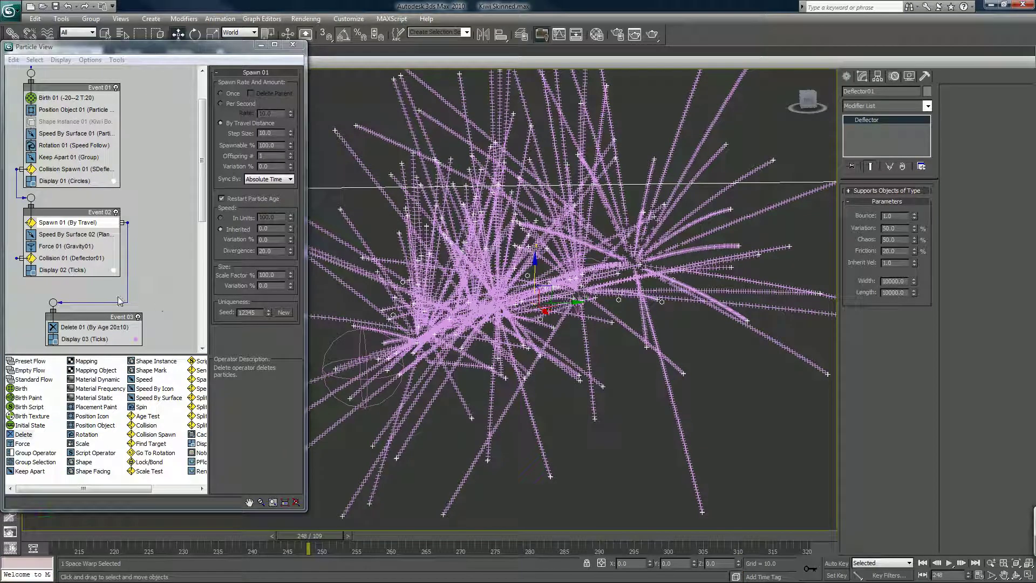
# - Copy Speed By Surface 02, Force 01 and Collision 01 from Event 02 into Event 03 as independent copies
pyautogui.click(83, 237)
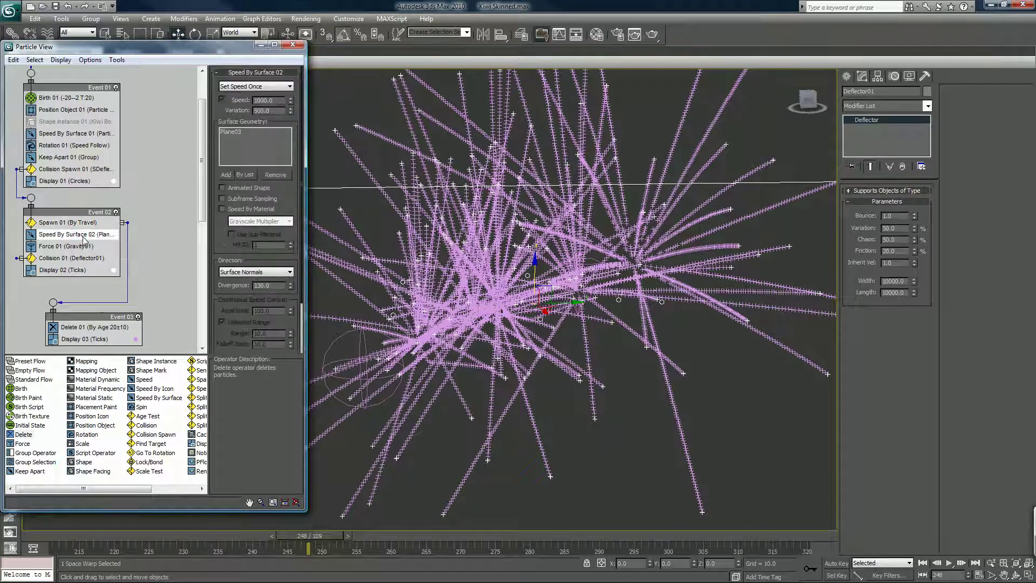
pyautogui.click(59, 261)
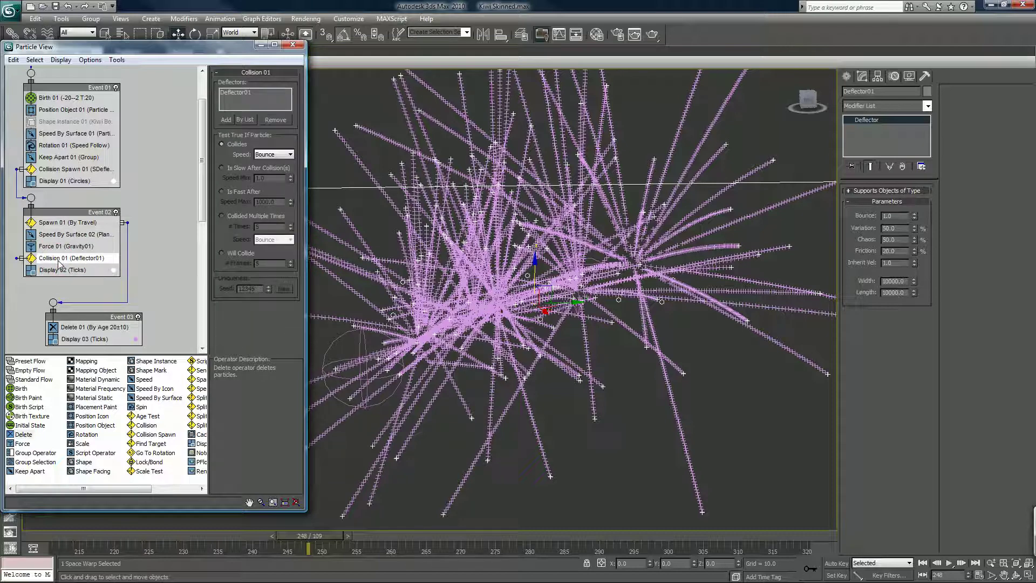
pyautogui.keyDown('ctrl'); pyautogui.click(60, 235); pyautogui.keyUp('ctrl')
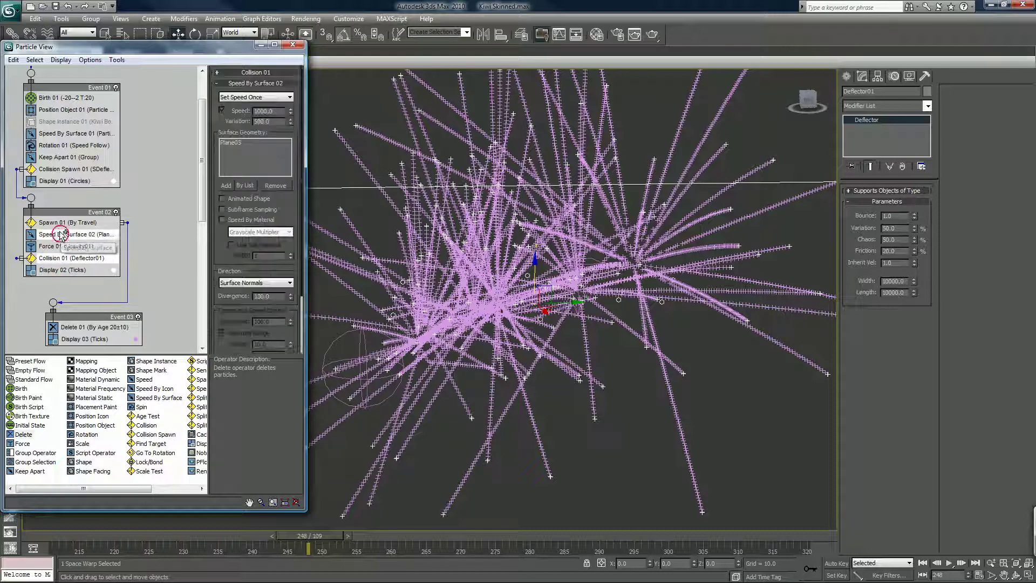
pyautogui.keyDown('ctrl'); pyautogui.click(58, 249); pyautogui.keyUp('ctrl')
pyautogui.moveTo(58, 249); pyautogui.dragTo(85, 338)
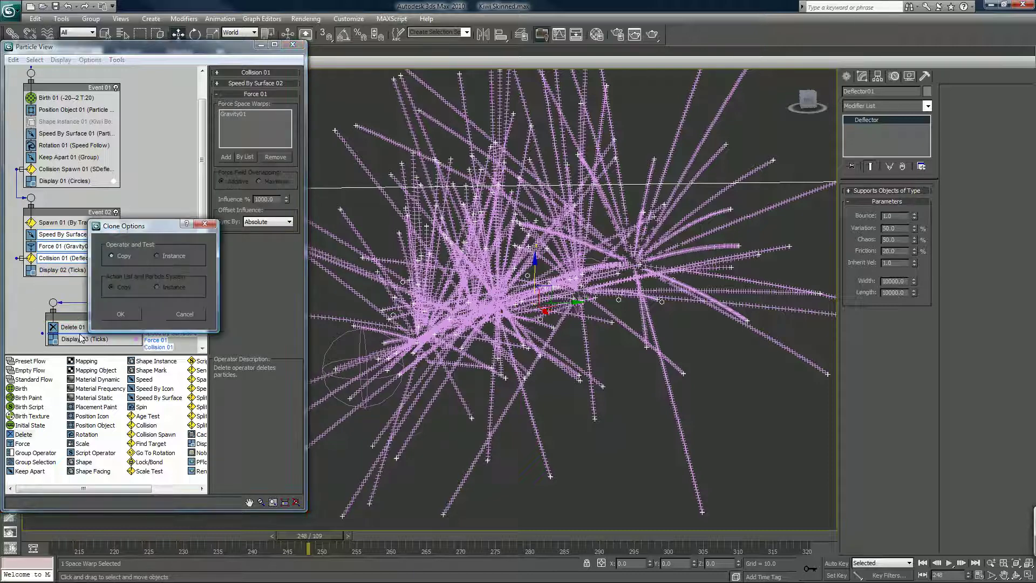
pyautogui.click(119, 314)
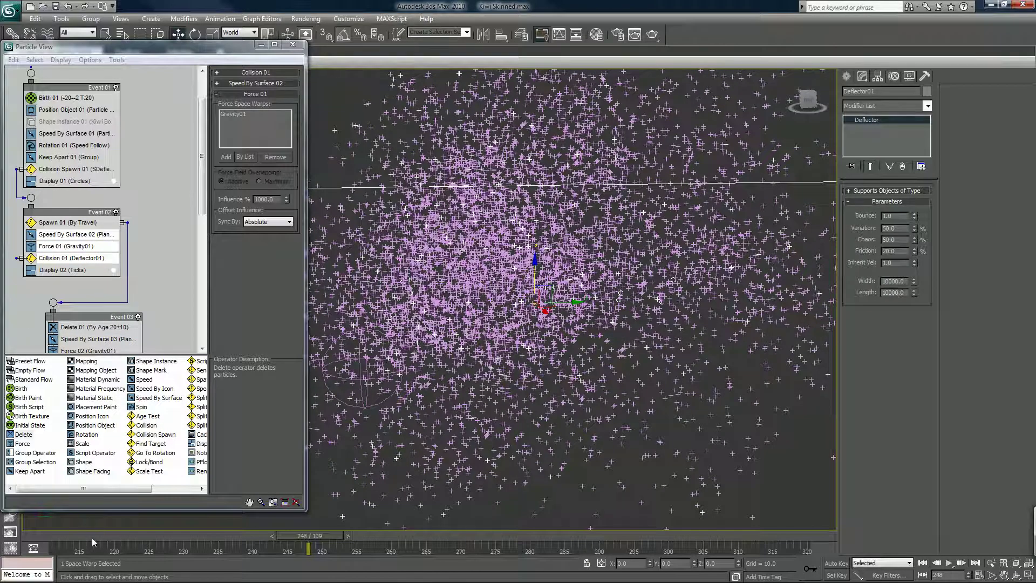
# - Preview the trails up to frame 233 and align Event 03 directly beneath Event 02 in a taller Particle View
pyautogui.moveTo(93, 542); pyautogui.dragTo(214, 522)
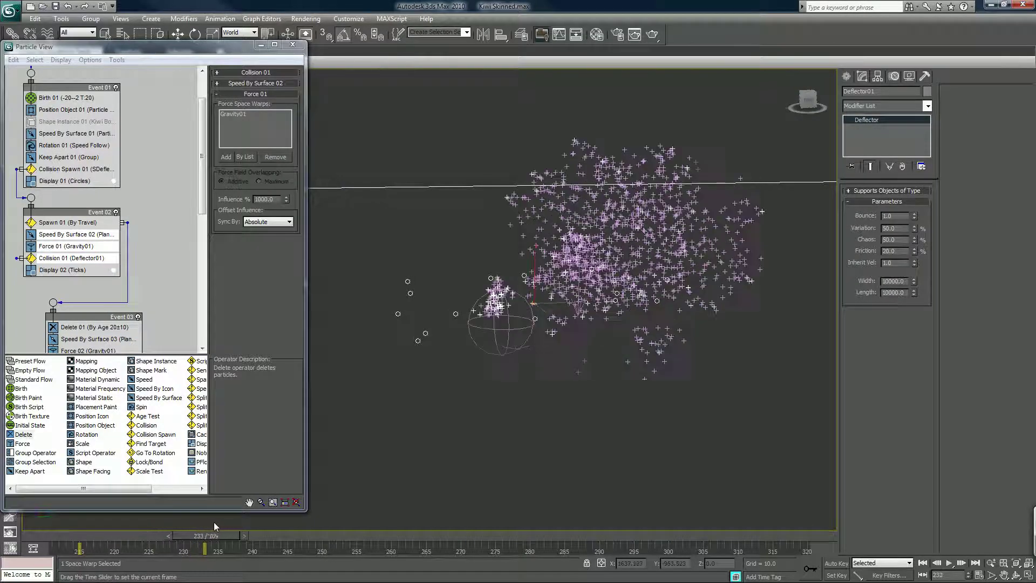
pyautogui.press('w')
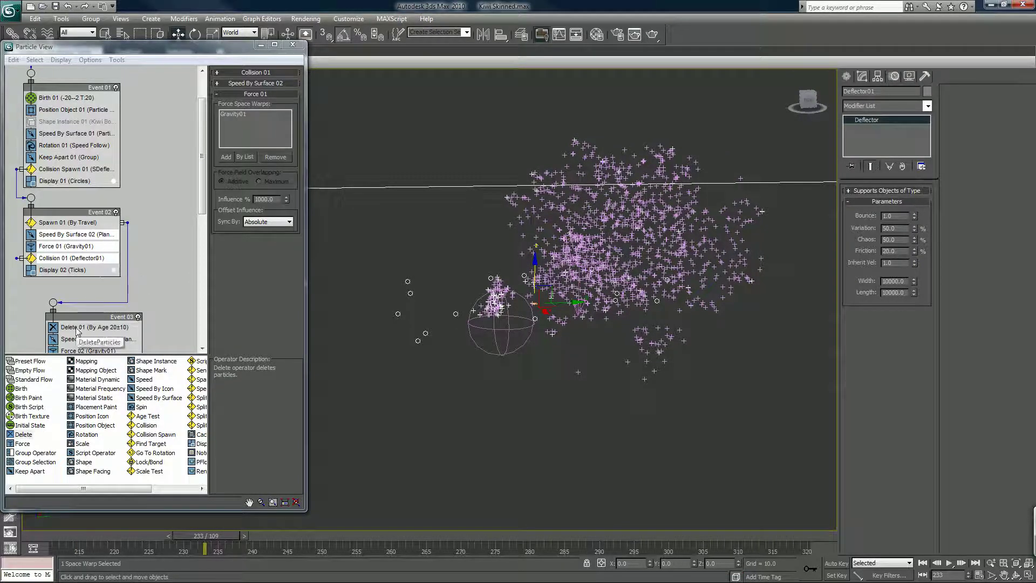
pyautogui.moveTo(73, 318); pyautogui.dragTo(52, 301)
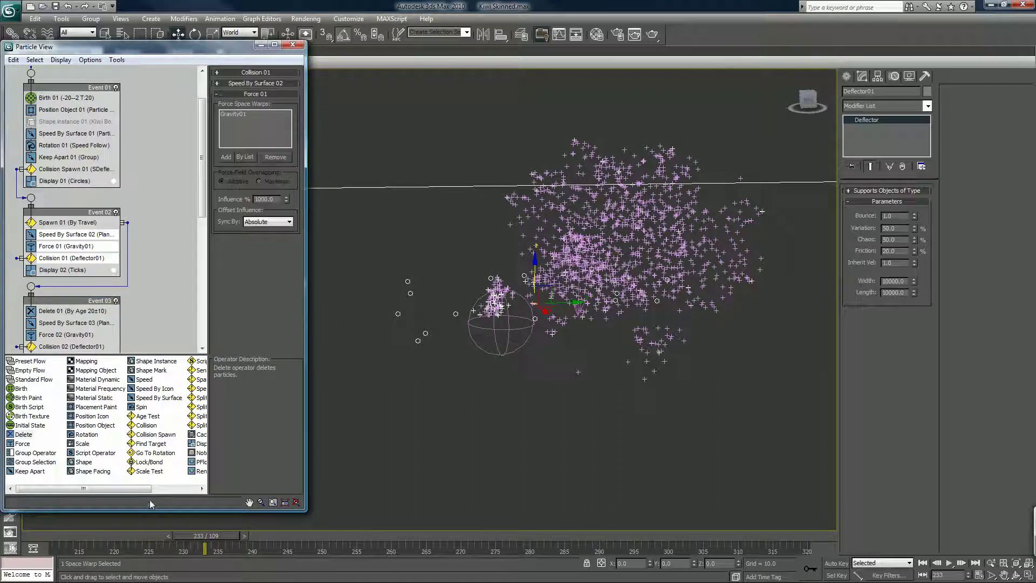
pyautogui.moveTo(150, 510); pyautogui.dragTo(150, 541)
pyautogui.moveTo(149, 296); pyautogui.dragTo(153, 219, button='middle')
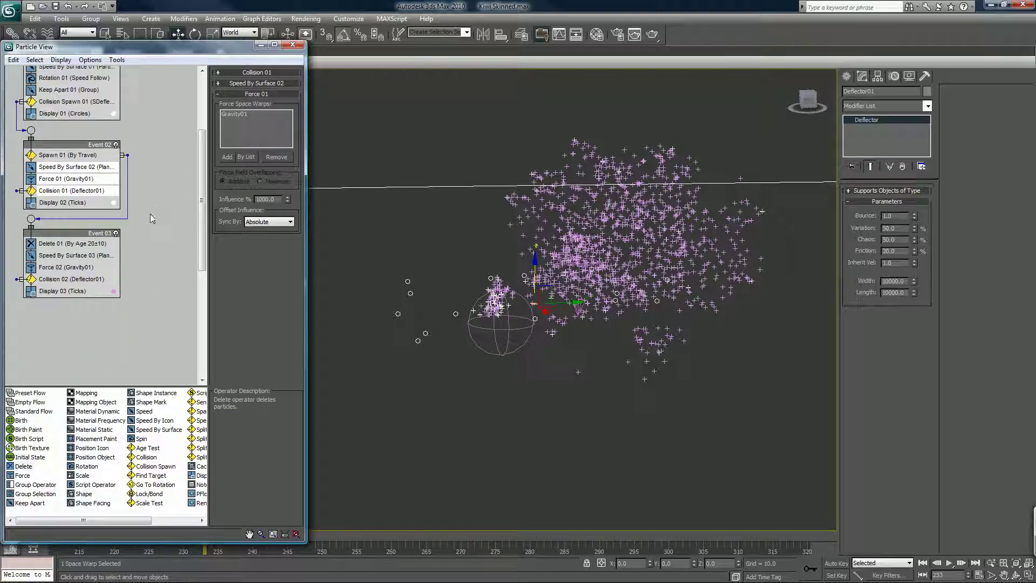
# - Move Delete 01 below Collision 02 in Event 03 and preview the particles up to frame 230
pyautogui.click(77, 244)
pyautogui.moveTo(77, 244); pyautogui.dragTo(79, 290)
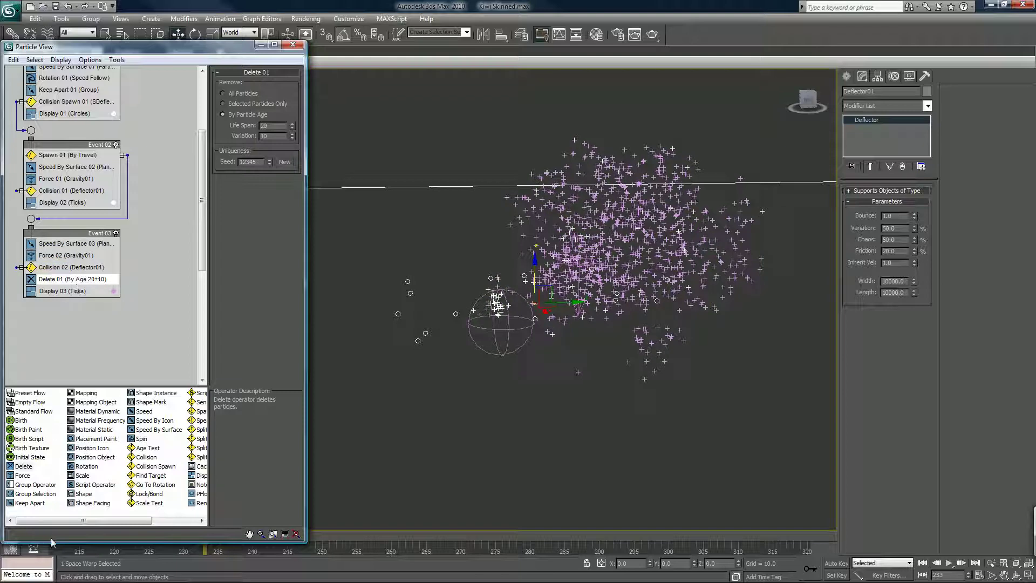
pyautogui.moveTo(54, 542); pyautogui.dragTo(188, 526)
pyautogui.press('w')
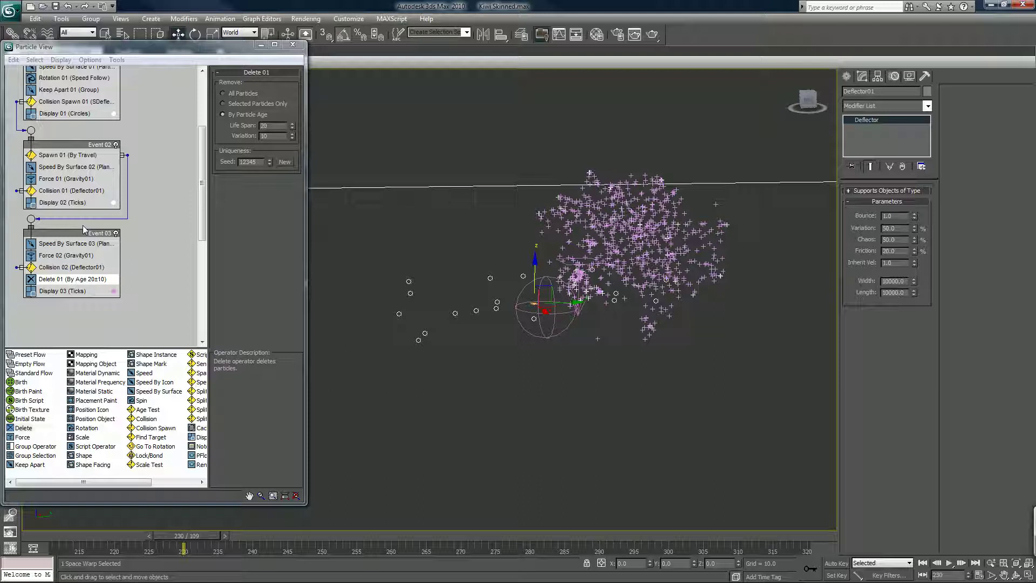
# - Remove Speed By Surface 03 from Event 03 and preview the trails up to frame 241
pyautogui.click(63, 247)
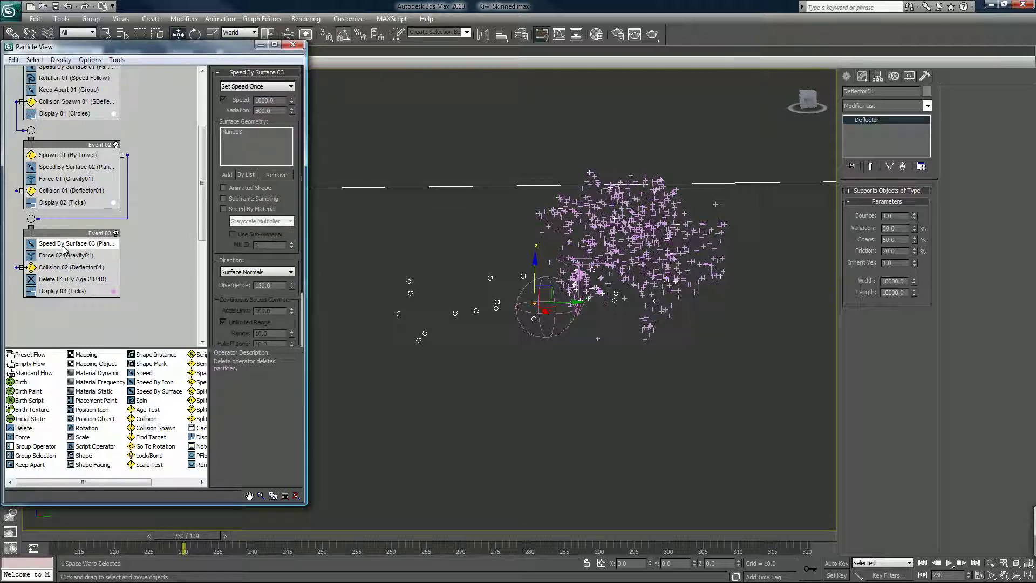
pyautogui.press('Delete')
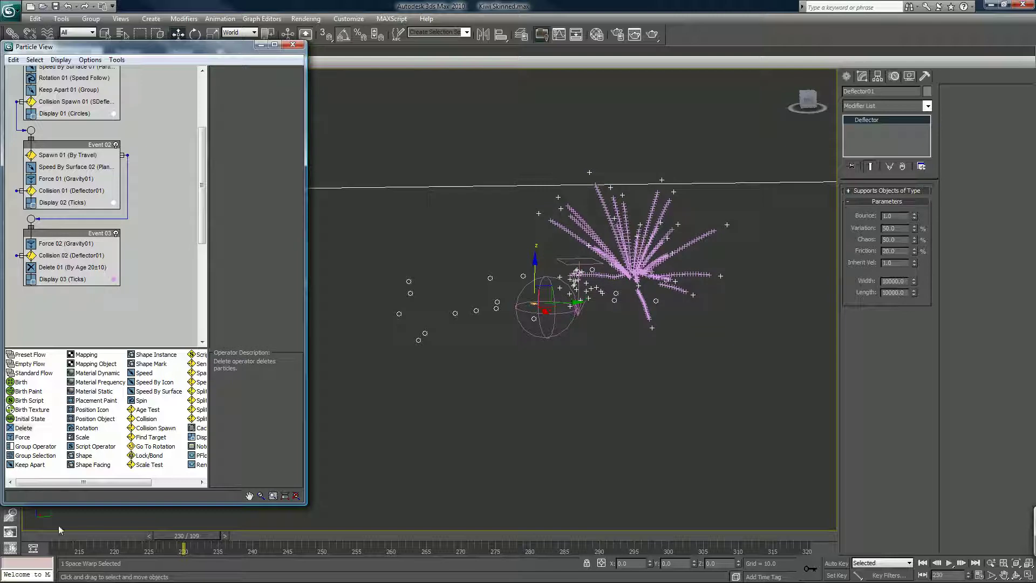
pyautogui.moveTo(95, 535)
pyautogui.mouseDown()
pyautogui.moveTo(222, 515)
pyautogui.moveTo(273, 493)
pyautogui.mouseUp()
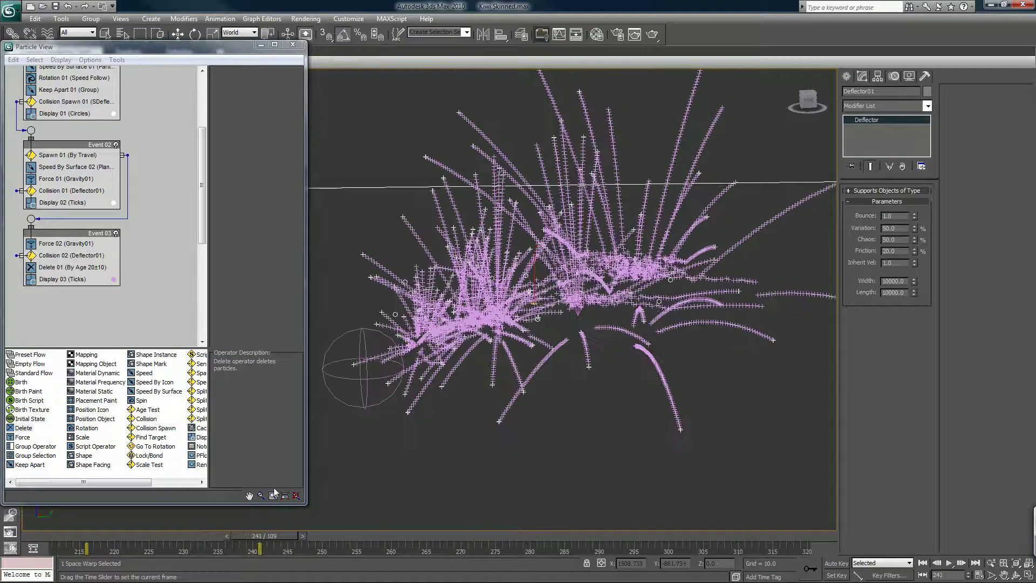
pyautogui.press('w')
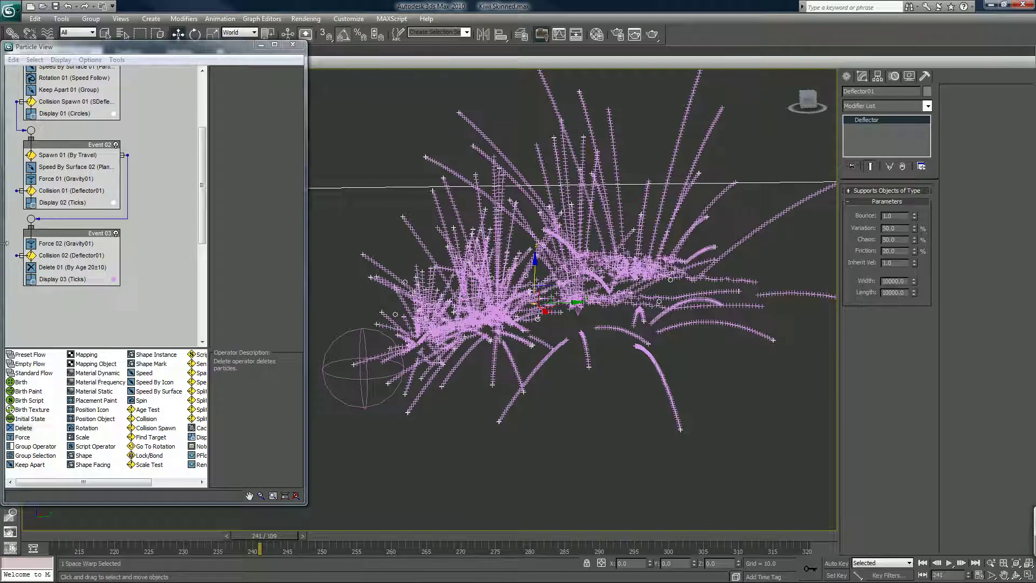
# - Check Force 02 and Collision Spawn 01, then try Collision 02 at the top of Event 03 and preview up to frame 233
pyautogui.click(53, 244)
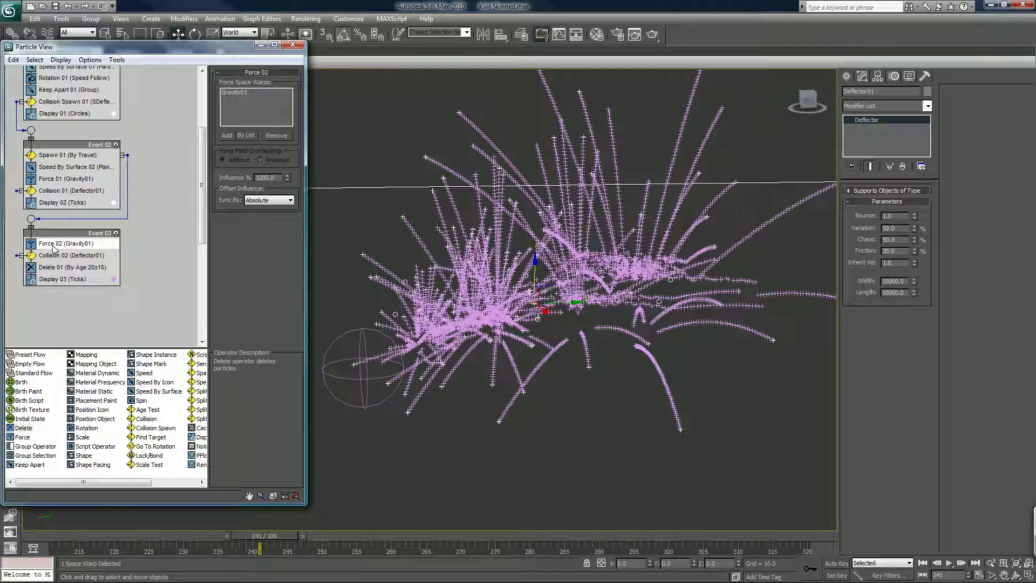
pyautogui.click(74, 102)
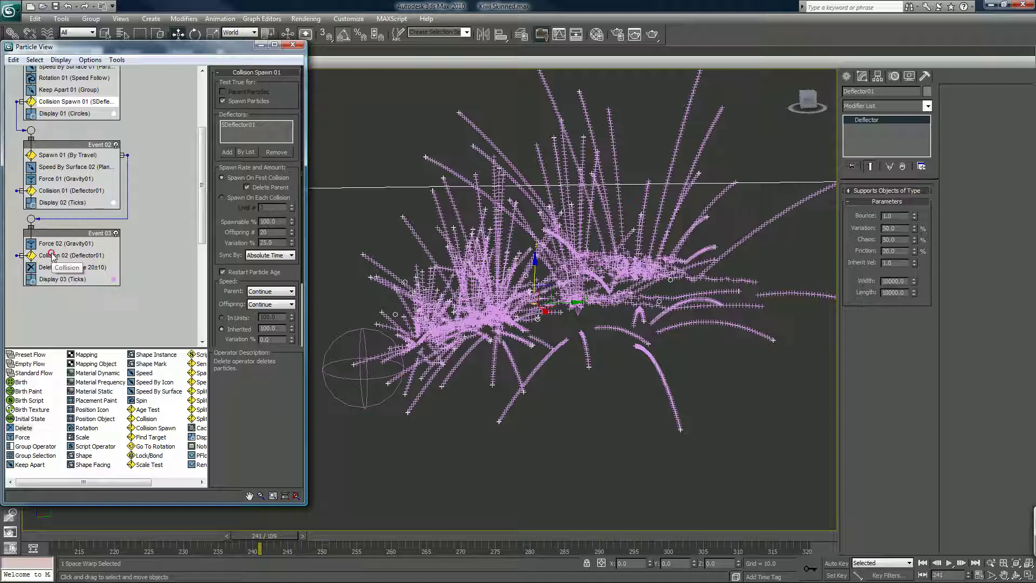
pyautogui.moveTo(52, 255); pyautogui.dragTo(53, 274)
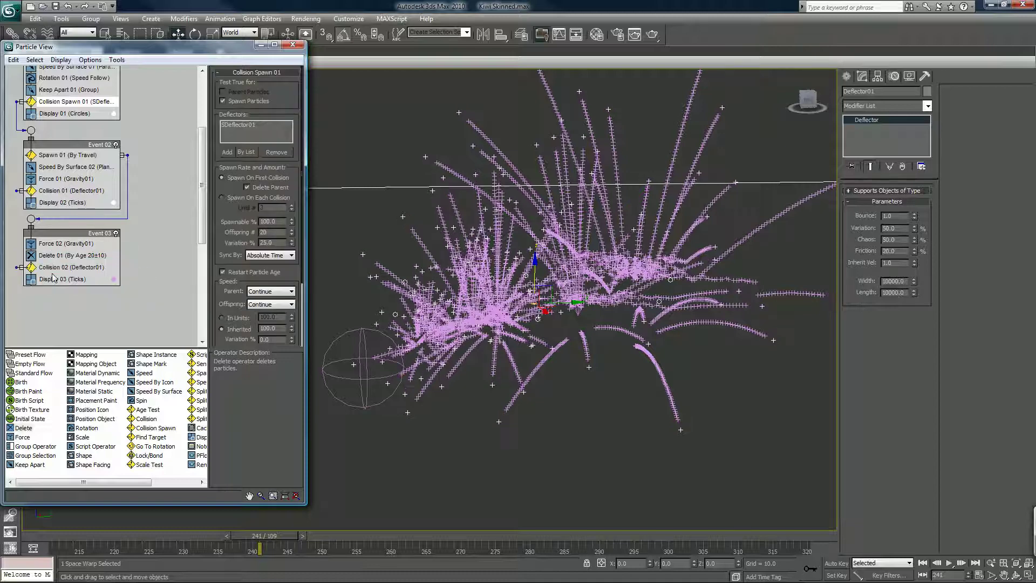
pyautogui.moveTo(51, 266); pyautogui.dragTo(56, 244)
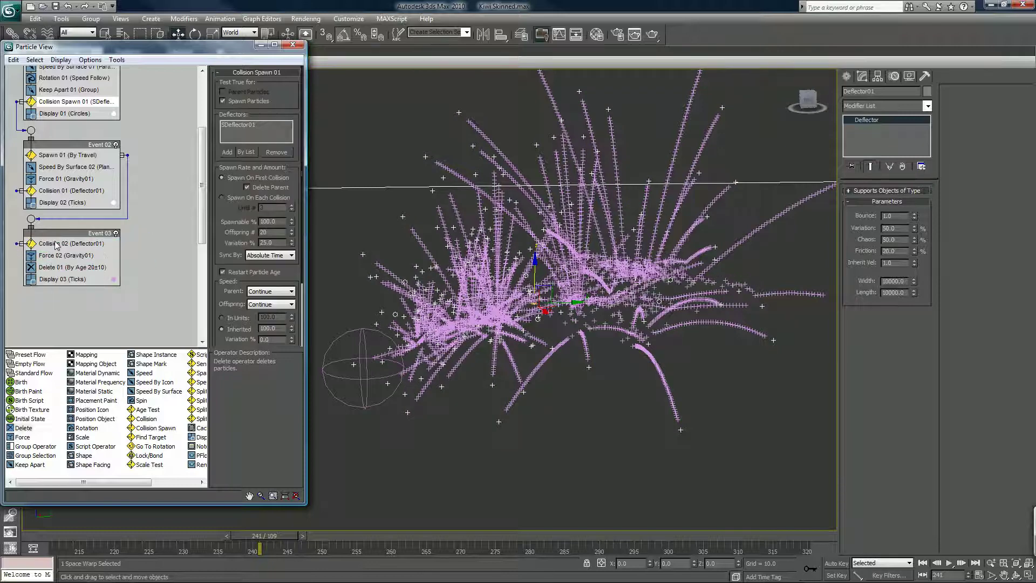
pyautogui.moveTo(69, 536); pyautogui.dragTo(216, 520)
pyautogui.press('w')
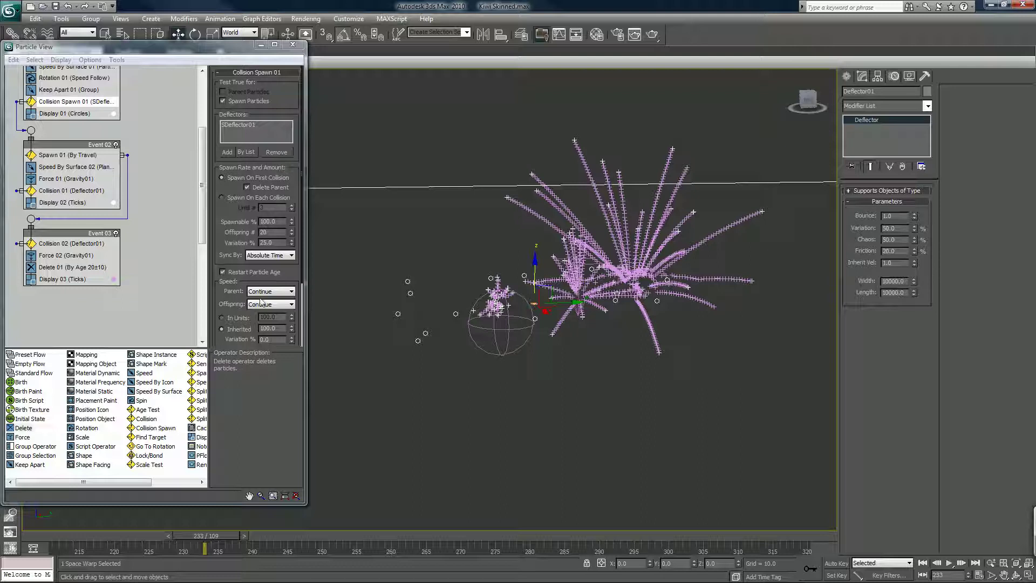
# - Check the Collision 02 settings and preview how the trails hit the ground up to frame 251
pyautogui.click(67, 243)
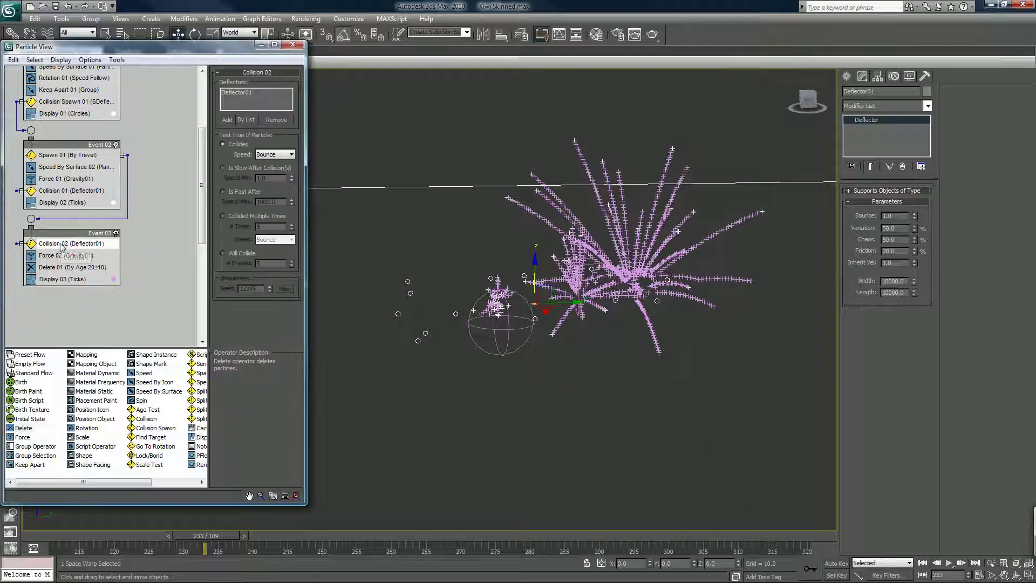
pyautogui.moveTo(125, 534); pyautogui.dragTo(253, 500)
pyautogui.press('w')
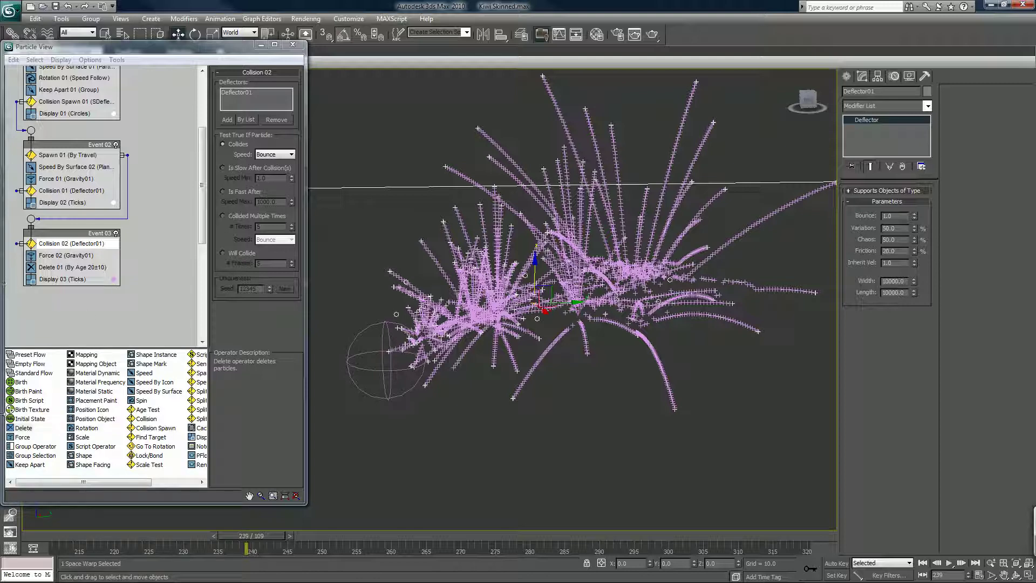
pyautogui.moveTo(86, 535); pyautogui.dragTo(331, 493)
pyautogui.press('w')
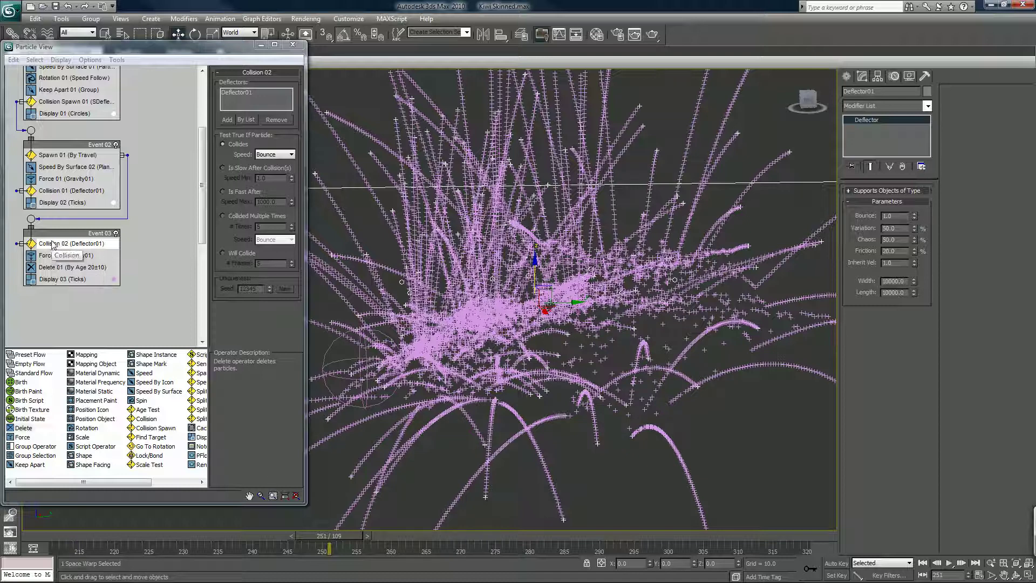
# - Move Collision 02 below Delete 01 in Event 03 and preview the whole splash up to frame 254
pyautogui.moveTo(54, 244); pyautogui.dragTo(52, 273)
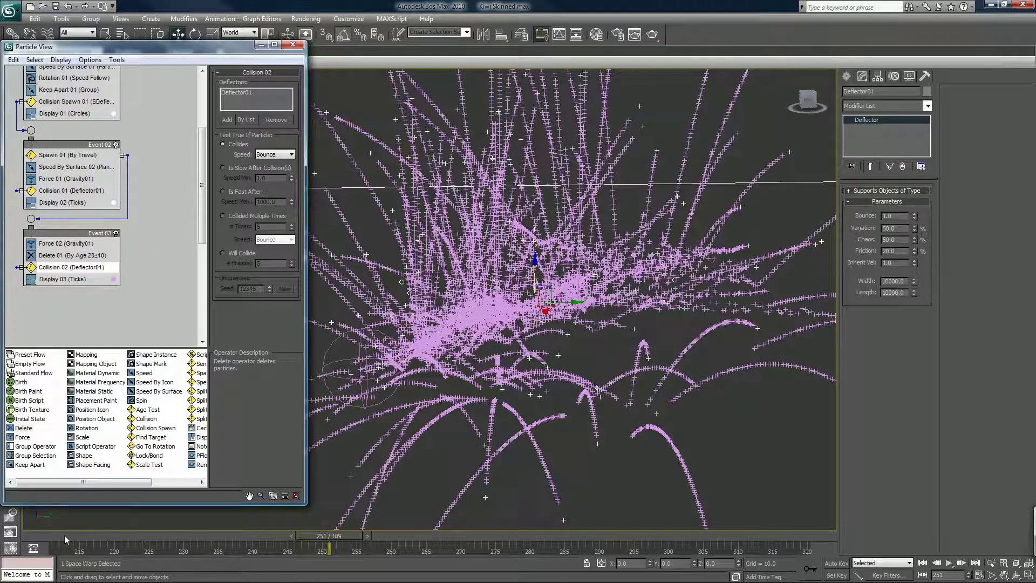
pyautogui.moveTo(64, 536); pyautogui.dragTo(351, 493)
pyautogui.press('w')
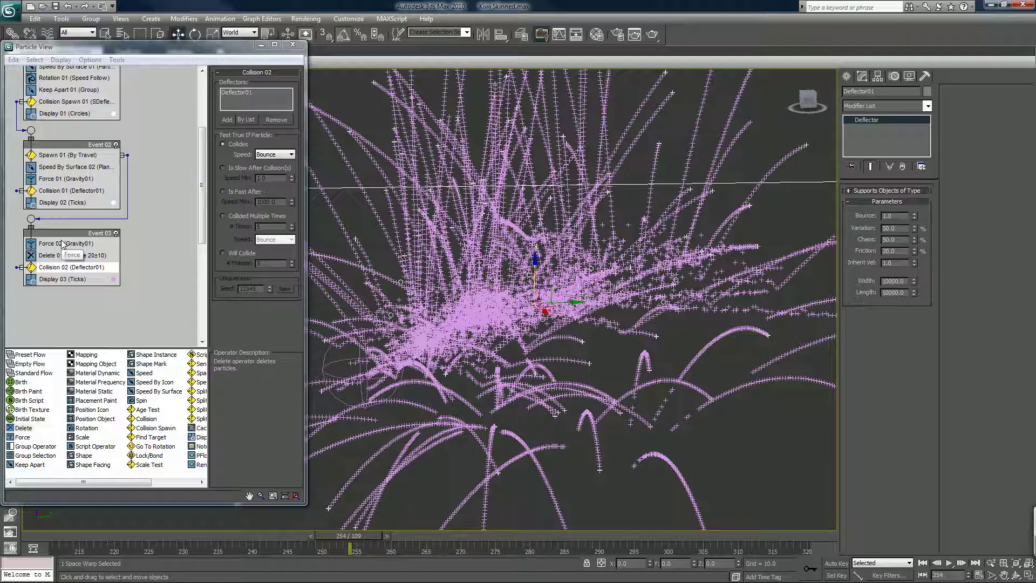
pyautogui.scroll(-5, 400, 221)
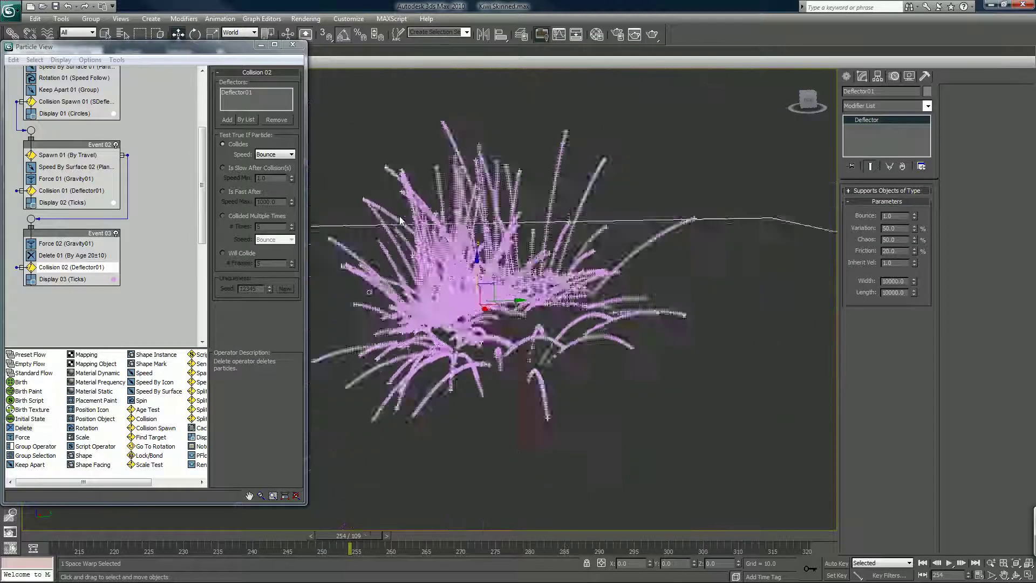
pyautogui.scroll(3, 399, 281)
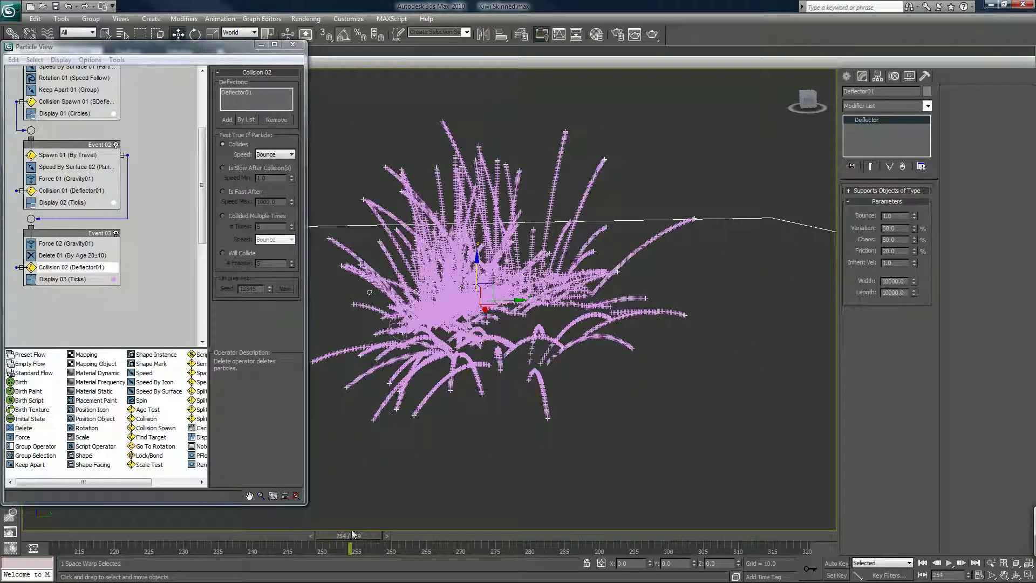
# - Preview the splash up to frame 272, then delete Event 03 and return to frame 219
pyautogui.moveTo(347, 538); pyautogui.dragTo(473, 518)
pyautogui.press('w')
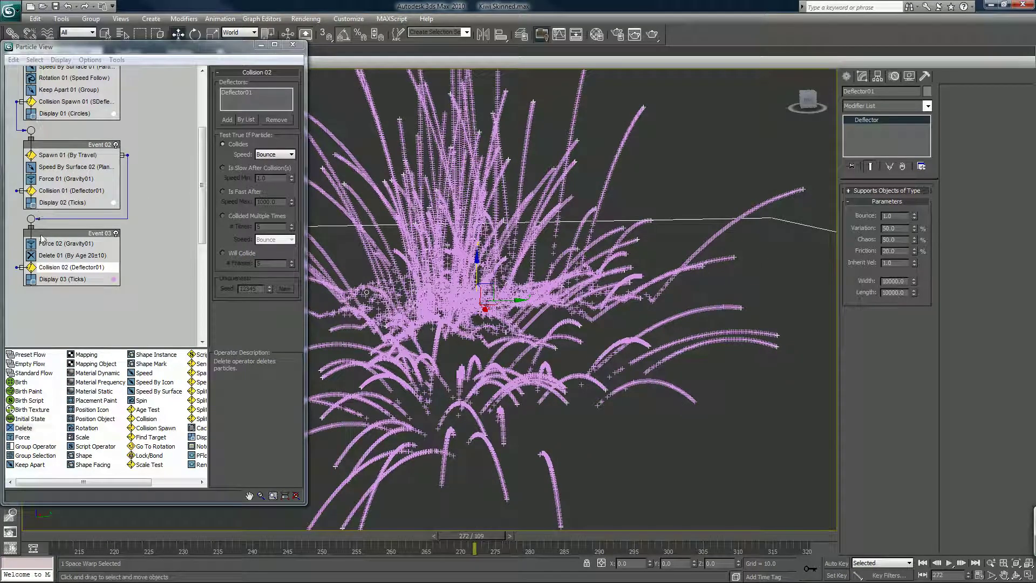
pyautogui.click(45, 235)
pyautogui.press('Delete')
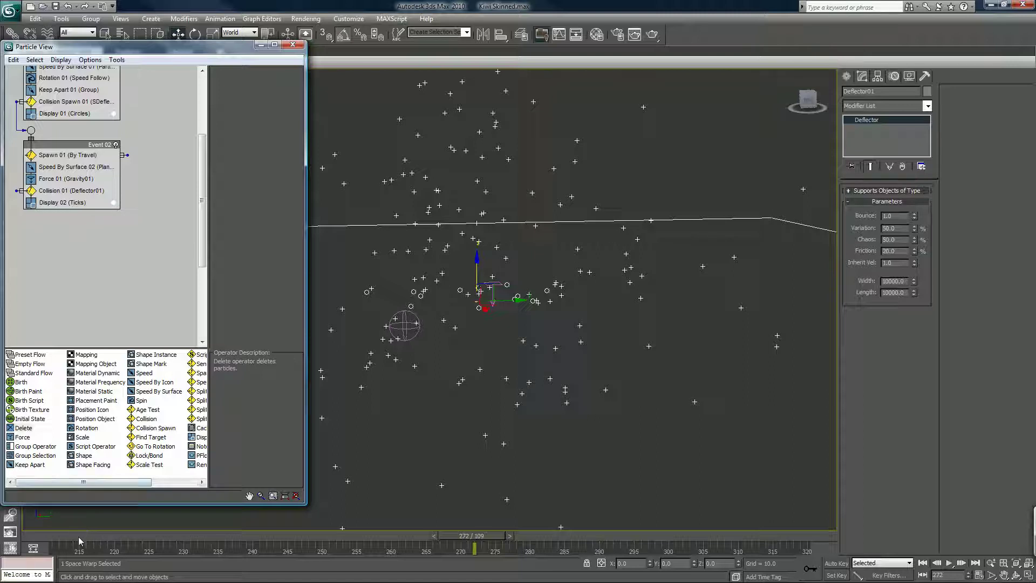
pyautogui.moveTo(79, 537)
pyautogui.mouseDown()
pyautogui.moveTo(204, 522)
pyautogui.moveTo(118, 531)
pyautogui.mouseUp()
pyautogui.press('w')
pyautogui.click(90, 244)
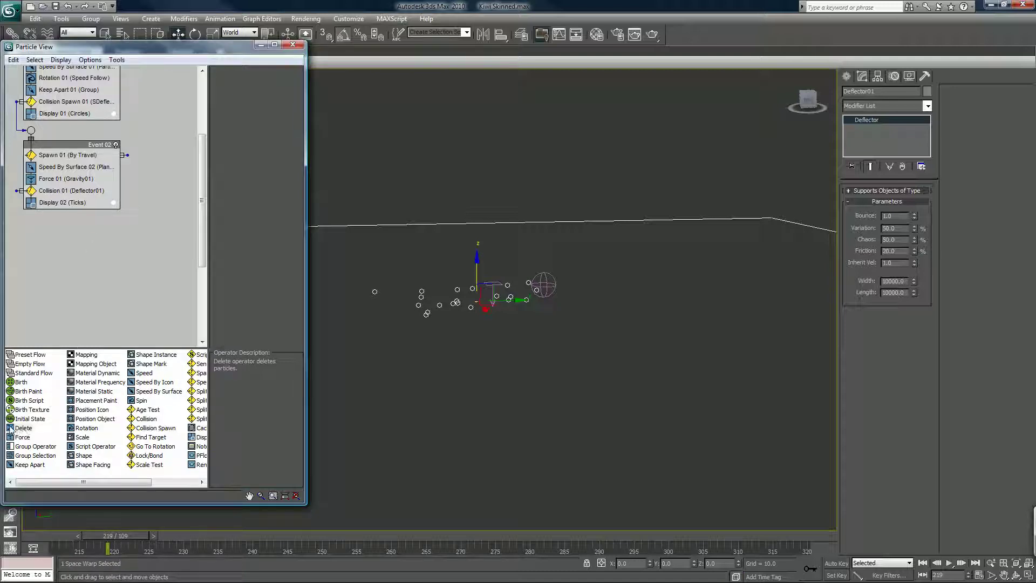
# - Create a Delete event fed by Spawn 01, removing particles by age with life span 20, and preview it up to frame 242
pyautogui.moveTo(10, 428); pyautogui.dragTo(30, 263)
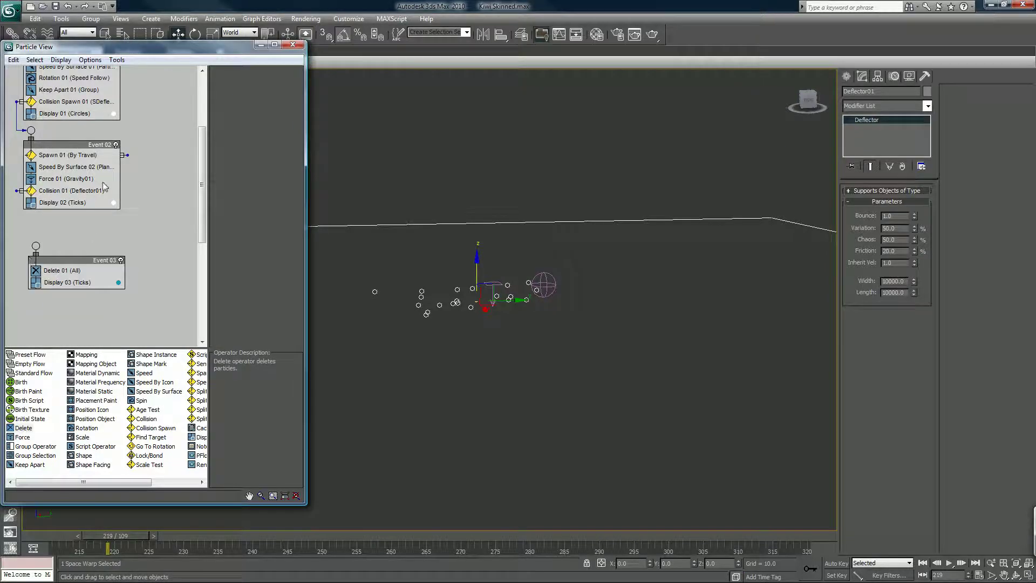
pyautogui.moveTo(125, 155); pyautogui.dragTo(36, 246)
pyautogui.click(60, 270)
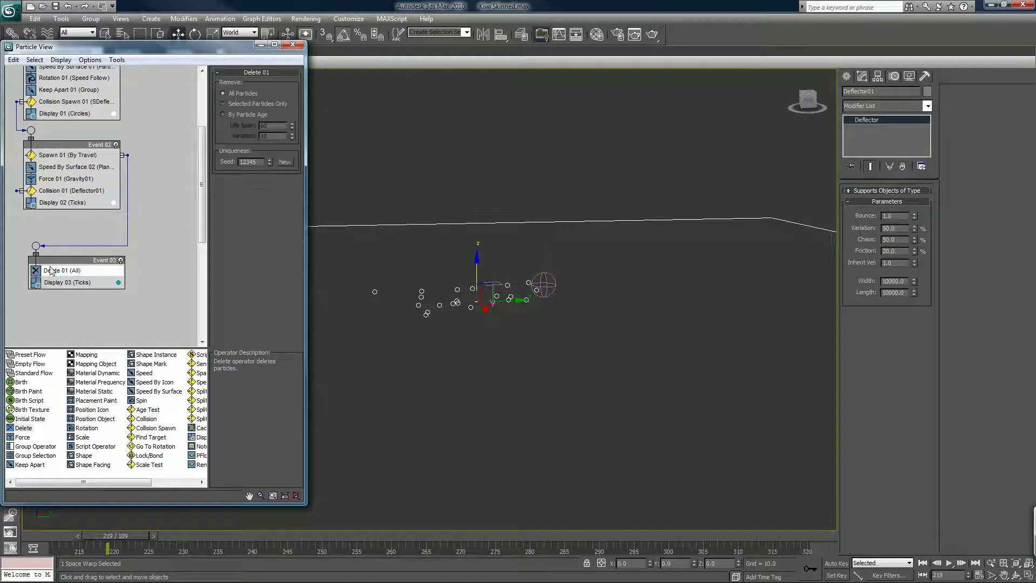
pyautogui.click(223, 114)
pyautogui.doubleClick(278, 125)
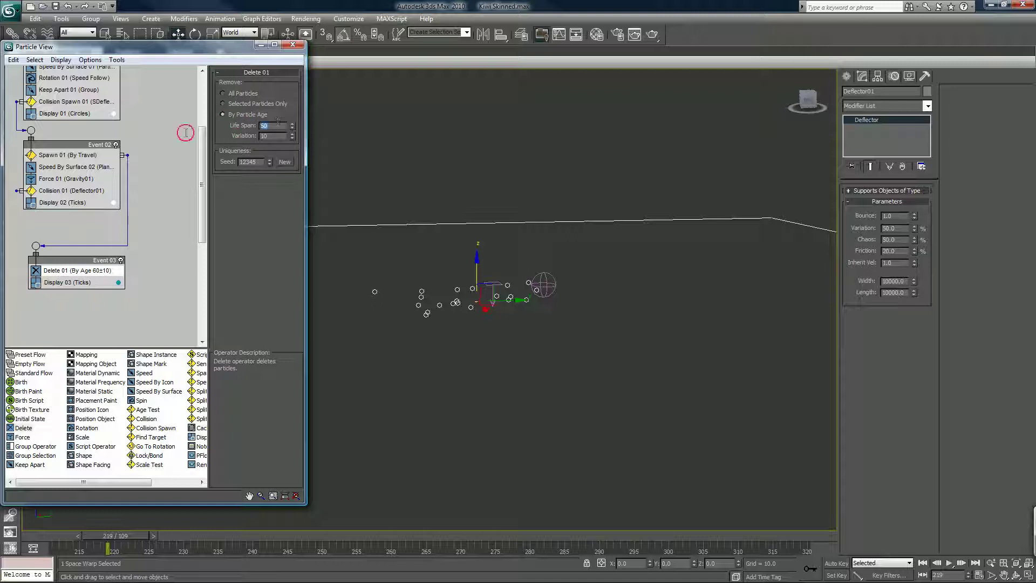
pyautogui.write('20')
pyautogui.press('Return')
pyautogui.moveTo(114, 534); pyautogui.dragTo(270, 512)
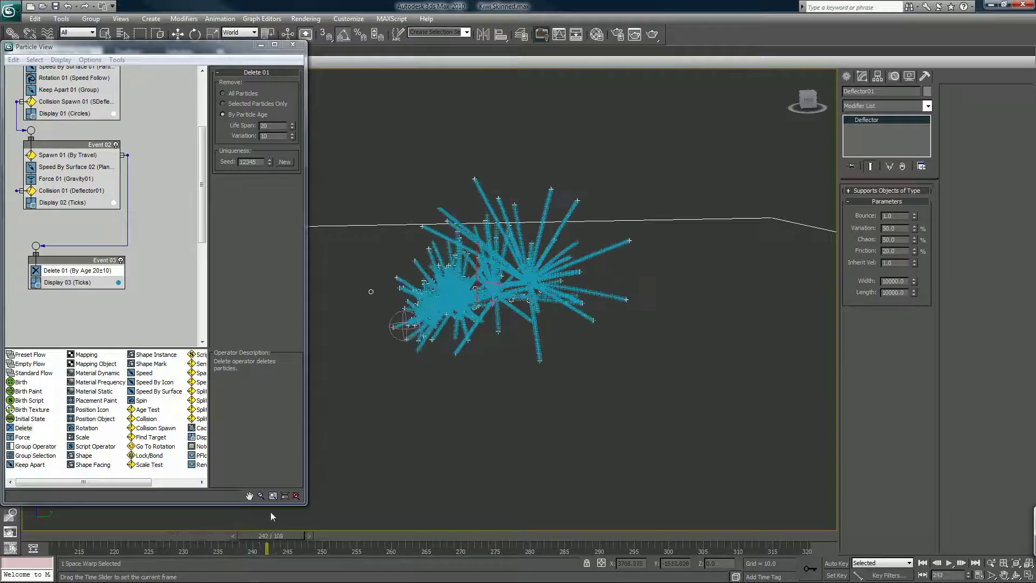
pyautogui.press('w')
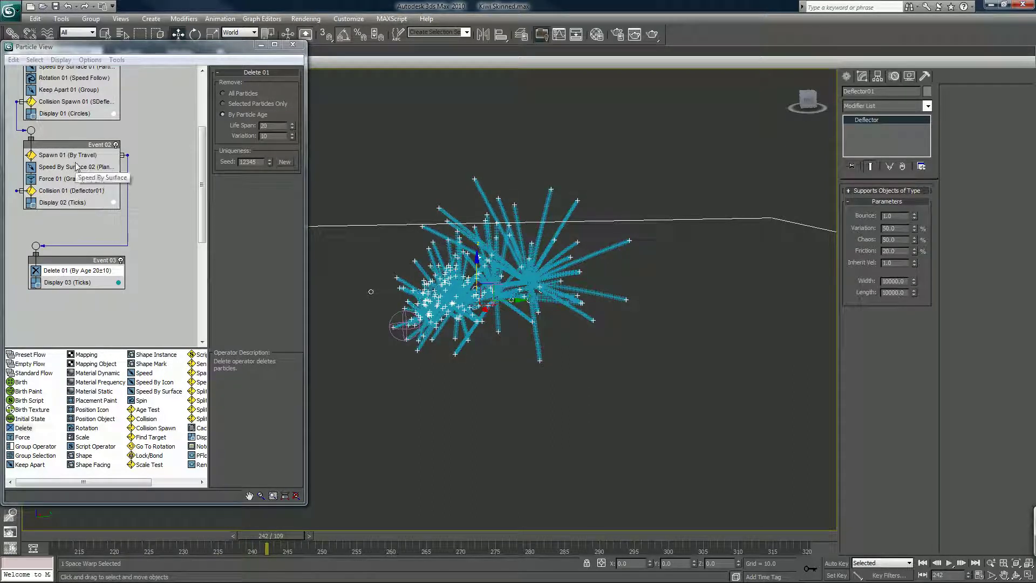
# - Move Spawn 01 below Force 01 in Event 02 and preview the trails up close at frame 239
pyautogui.moveTo(77, 160); pyautogui.dragTo(81, 189)
pyautogui.moveTo(80, 539); pyautogui.dragTo(255, 513)
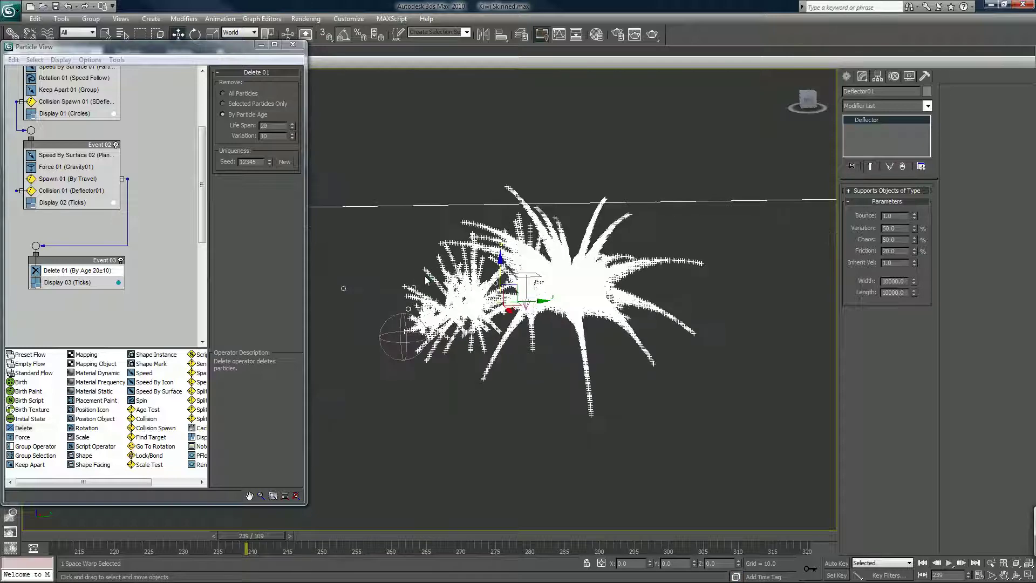
pyautogui.scroll(5, 425, 277)
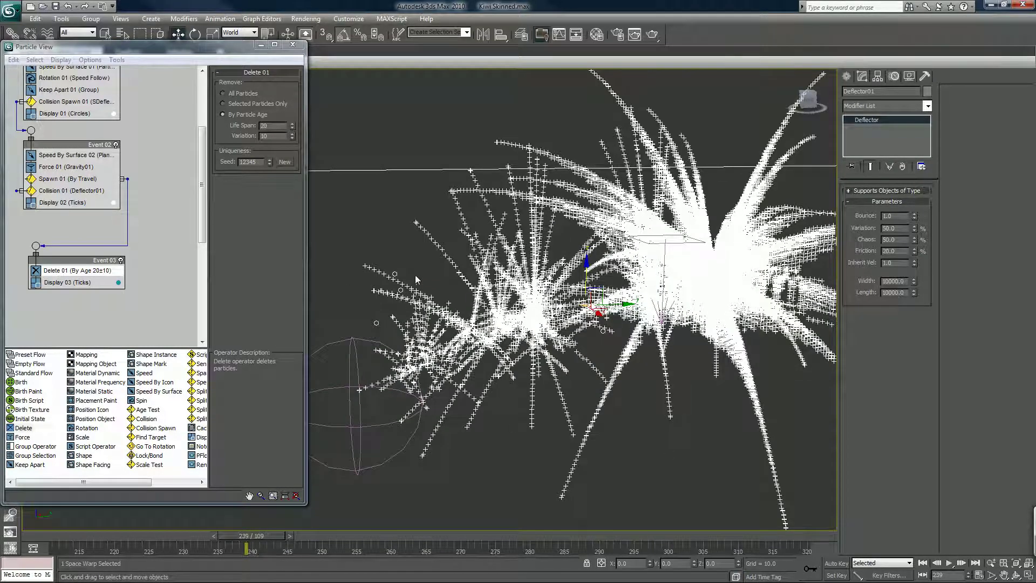
# - In Spawn 01, set the Spawnable percentage to 50 and the inherited speed to 10
pyautogui.click(69, 179)
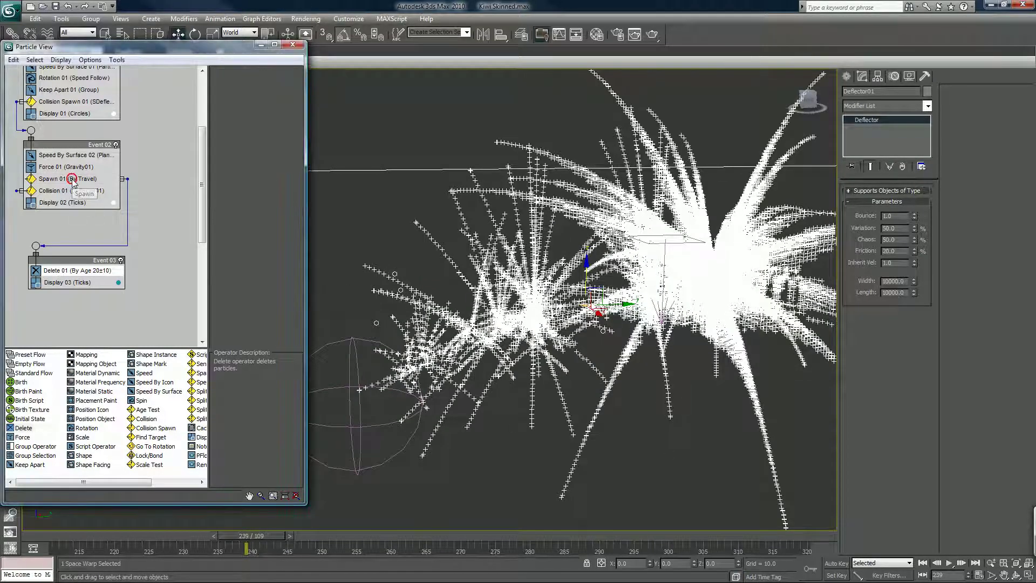
pyautogui.doubleClick(273, 144)
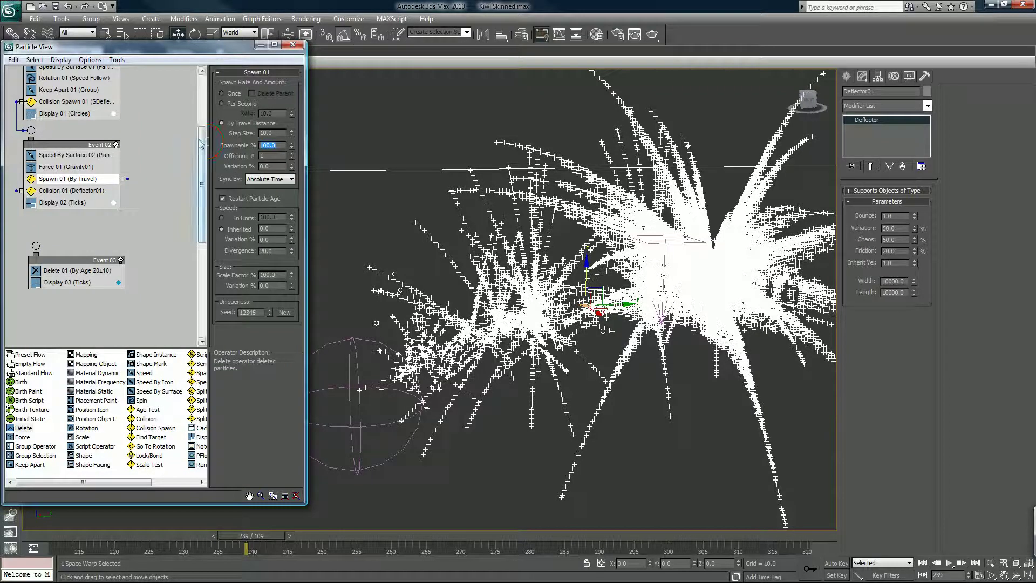
pyautogui.write('50')
pyautogui.press('Return')
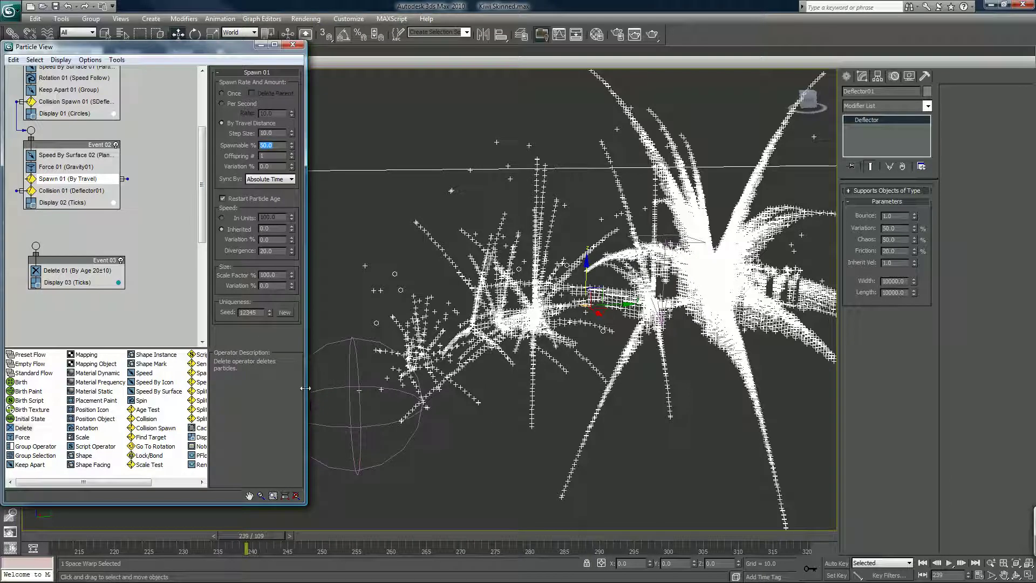
pyautogui.doubleClick(273, 228)
pyautogui.write('10')
pyautogui.press('Return')
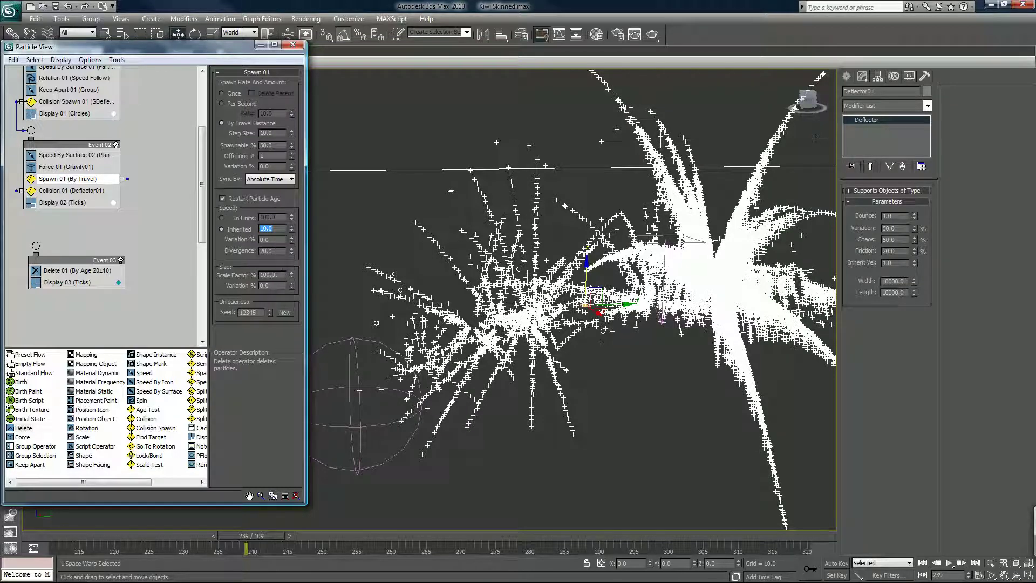
# - Generate a new random seed for Spawn 01 and preview the trails up to frame 230
pyautogui.click(282, 312)
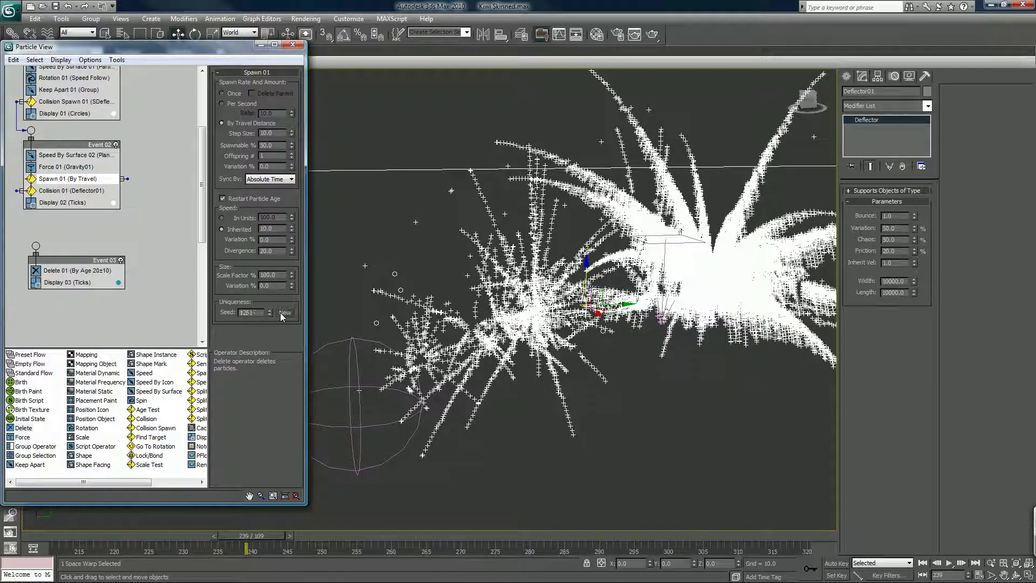
pyautogui.moveTo(63, 538); pyautogui.dragTo(190, 534)
pyautogui.press('w')
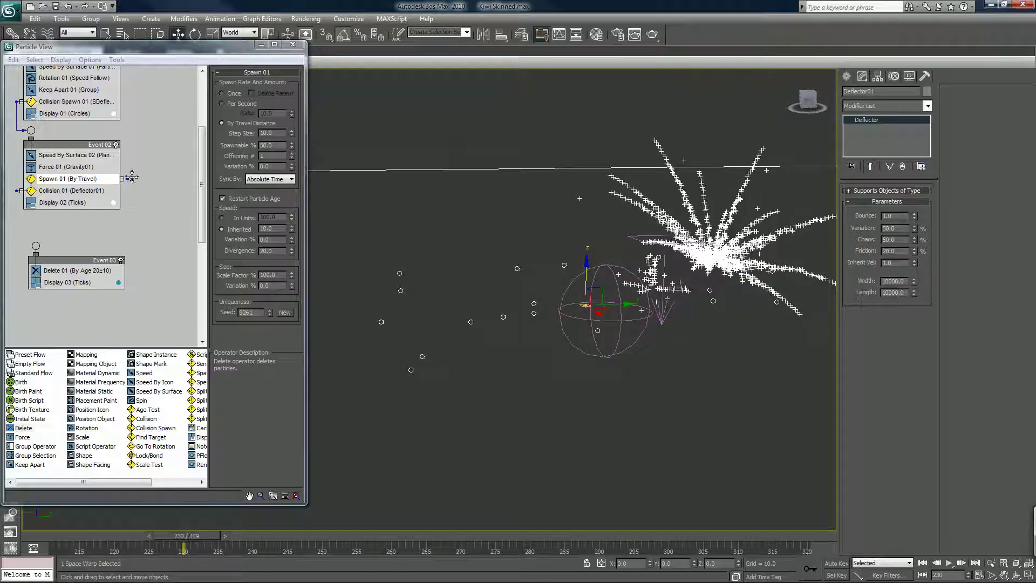
# - Reconnect Spawn 01's output to Event 03 and preview the whole splash up to frame 272
pyautogui.moveTo(127, 177); pyautogui.dragTo(36, 245)
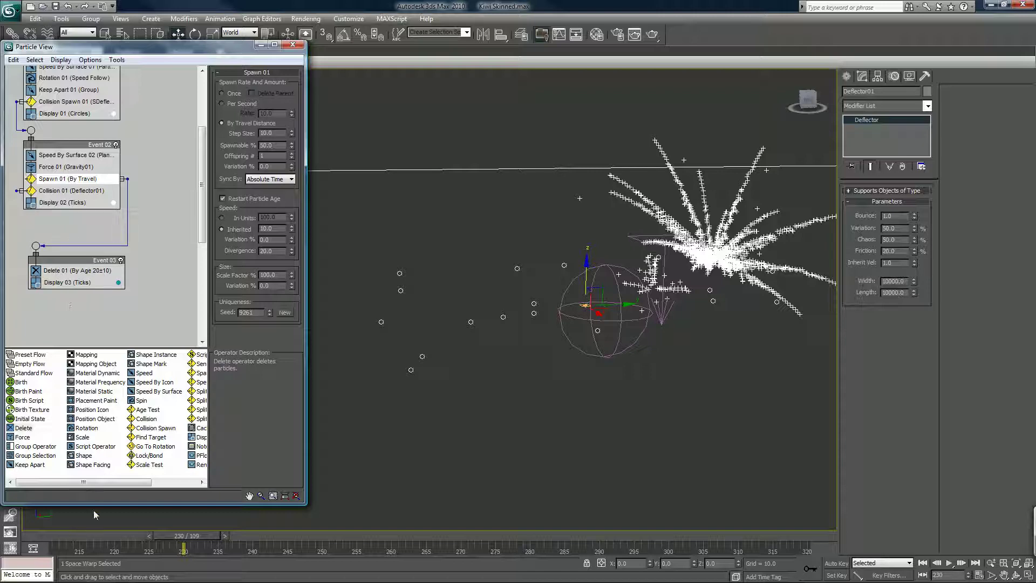
pyautogui.moveTo(162, 535); pyautogui.dragTo(341, 510)
pyautogui.press('w')
pyautogui.scroll(-5, 483, 202)
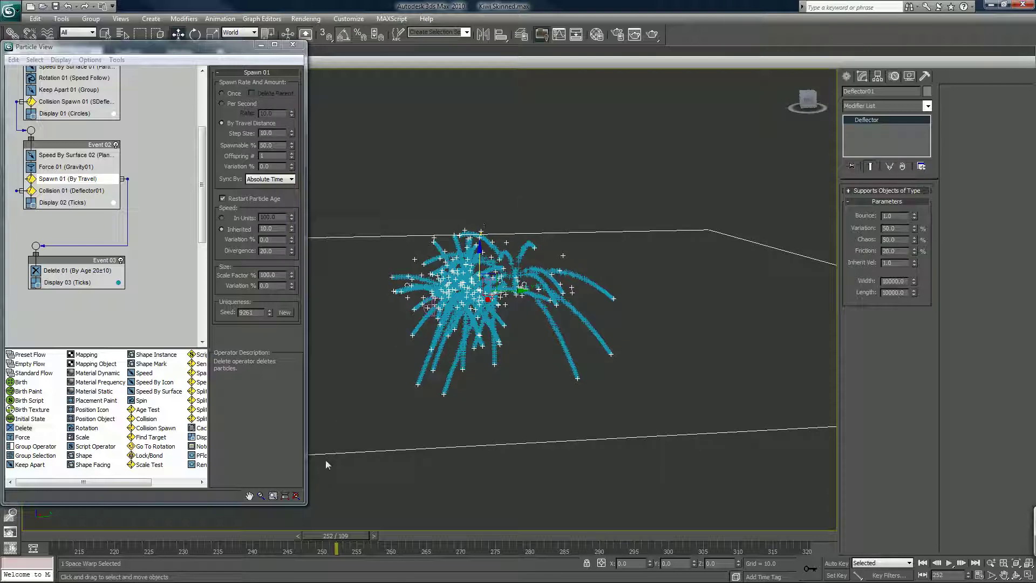
pyautogui.moveTo(331, 522); pyautogui.dragTo(470, 521)
pyautogui.press('w')
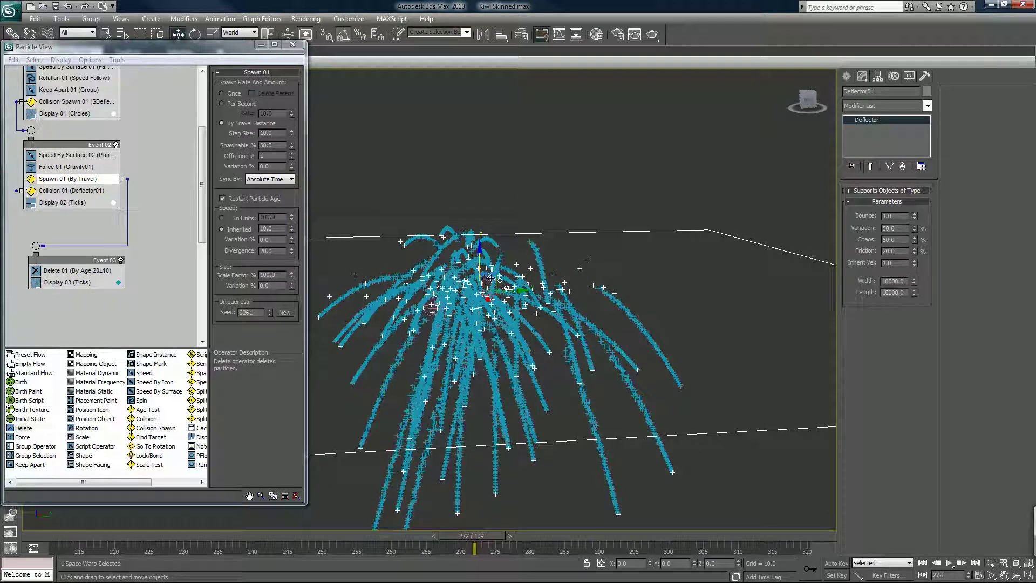
pyautogui.keyDown('alt'); pyautogui.moveTo(545, 279); pyautogui.dragTo(543, 273, button='middle'); pyautogui.keyUp('alt')
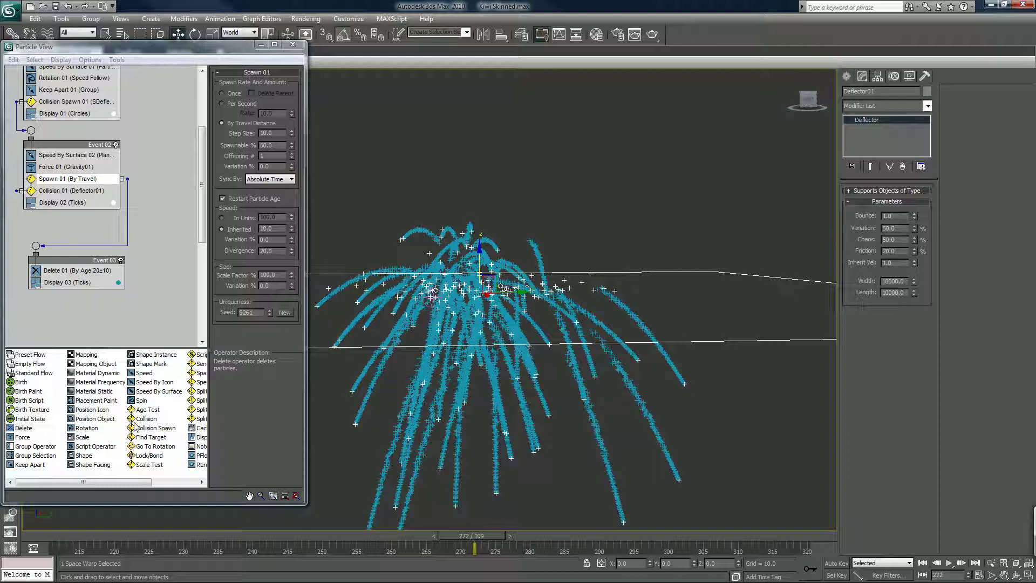
# - Insert a Collision test using Deflector01 above Delete 01 in Event 03 and preview the trails up to frame 255
pyautogui.moveTo(139, 422); pyautogui.dragTo(67, 271)
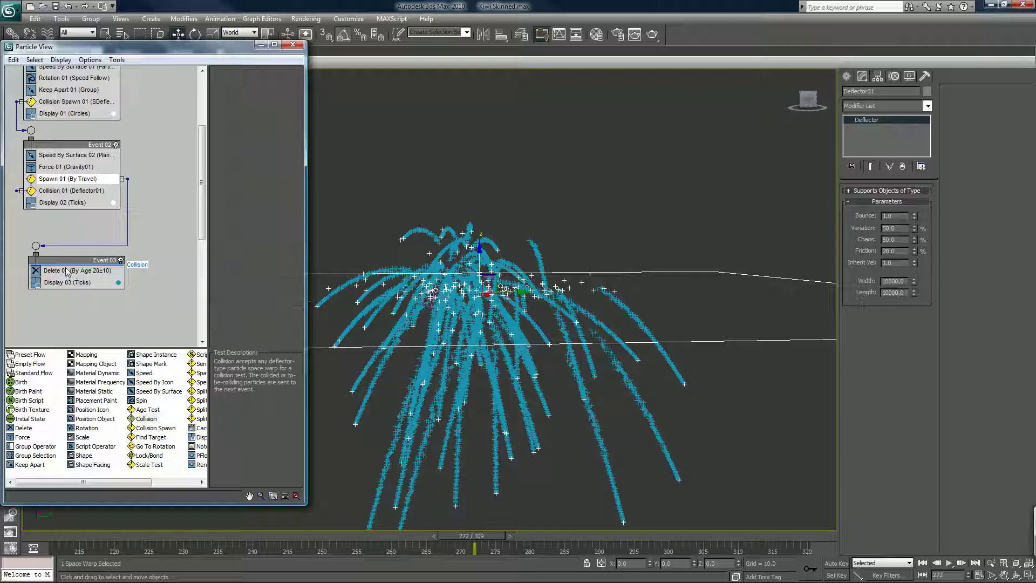
pyautogui.click(67, 270)
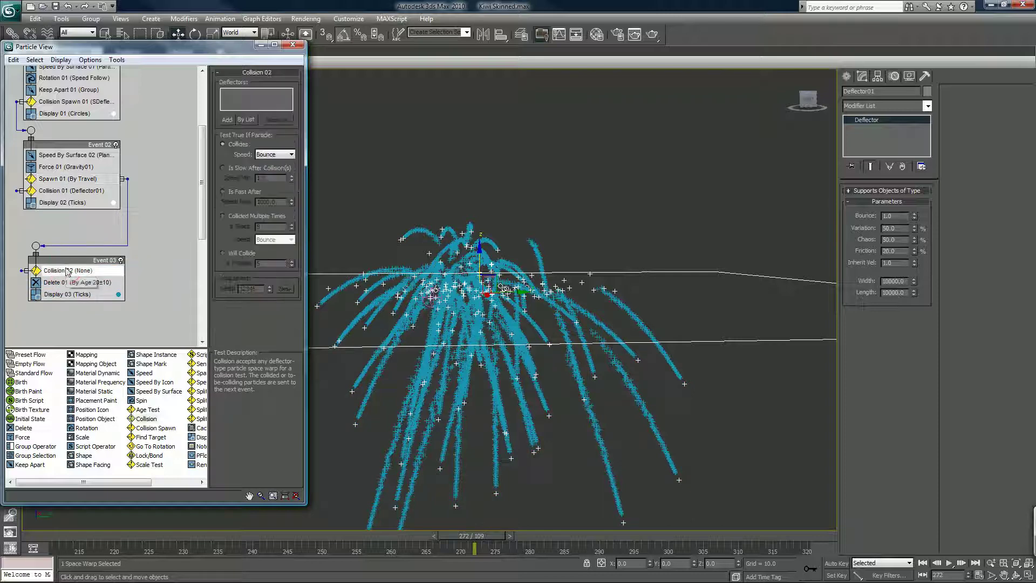
pyautogui.click(228, 119)
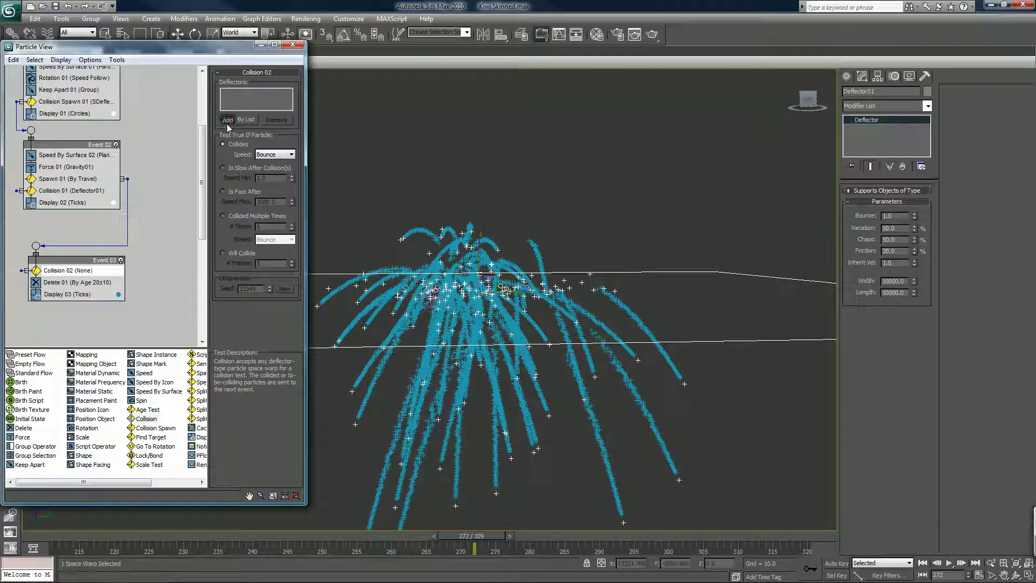
pyautogui.click(634, 273)
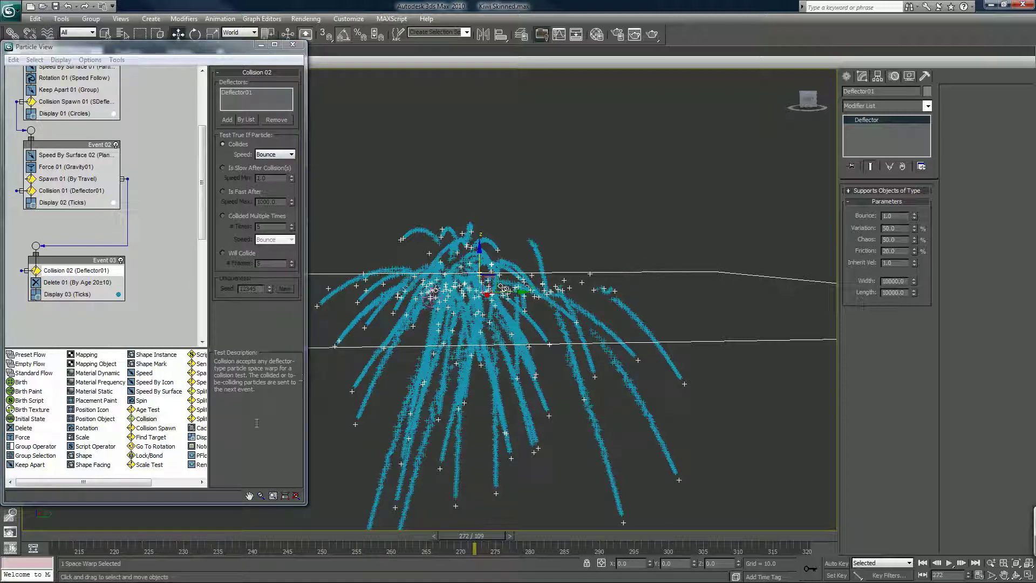
pyautogui.moveTo(89, 539); pyautogui.dragTo(366, 516)
pyautogui.press('w')
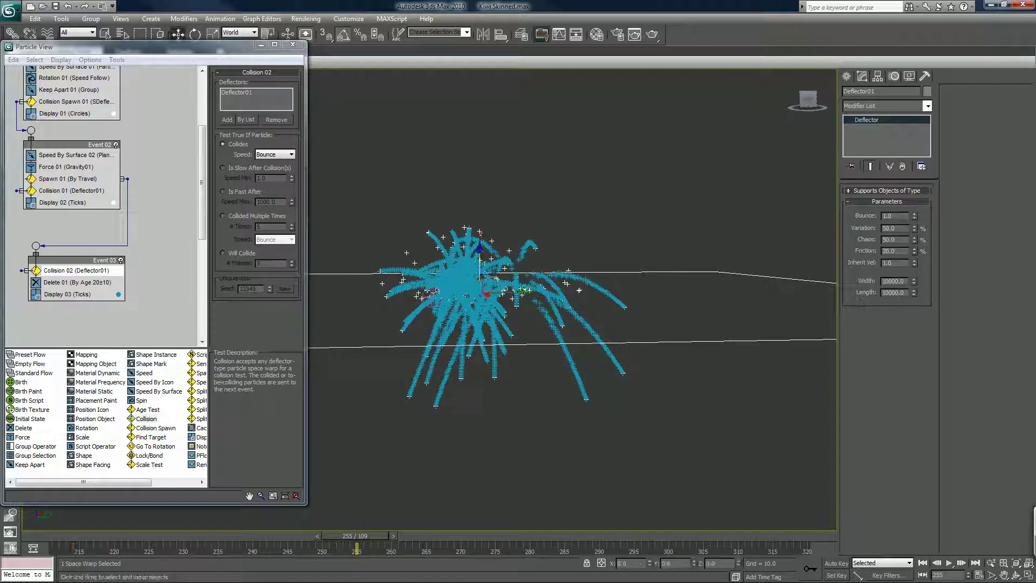